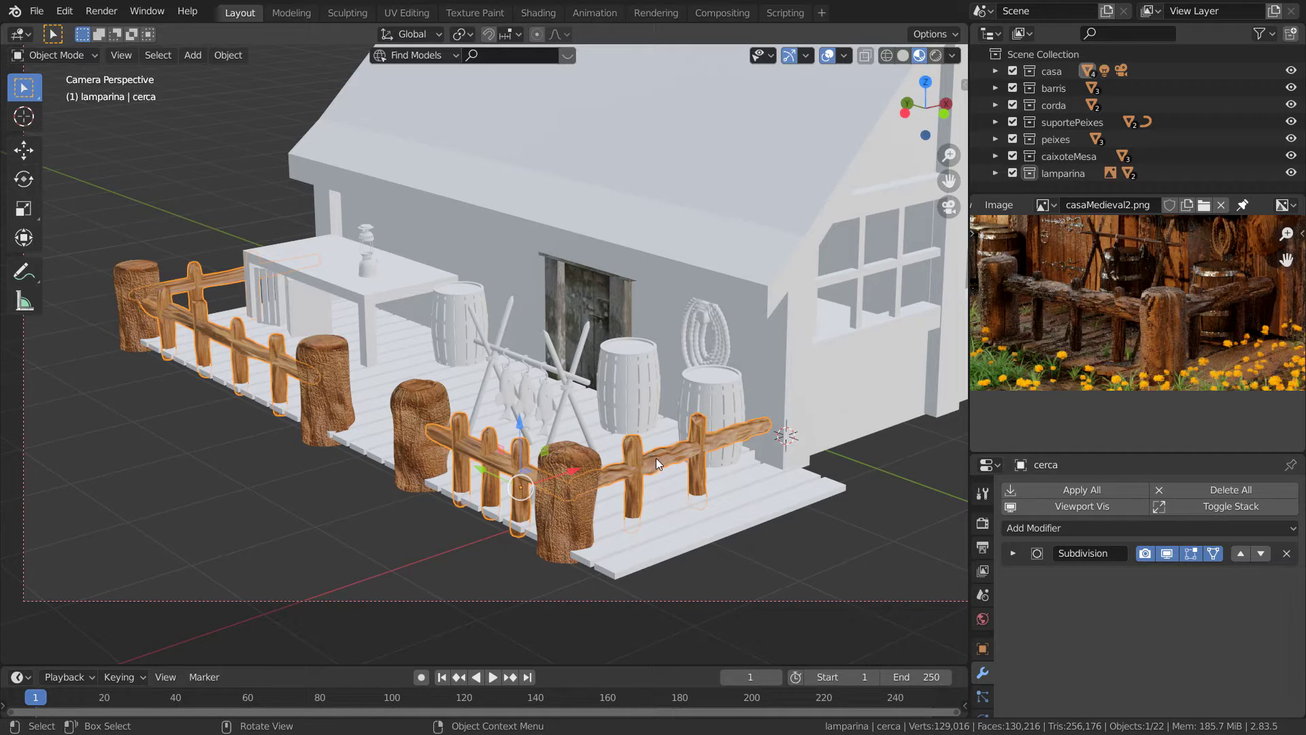
Select the house mesh (casa) in the viewport in place of the fence (cerca).
click(569, 286)
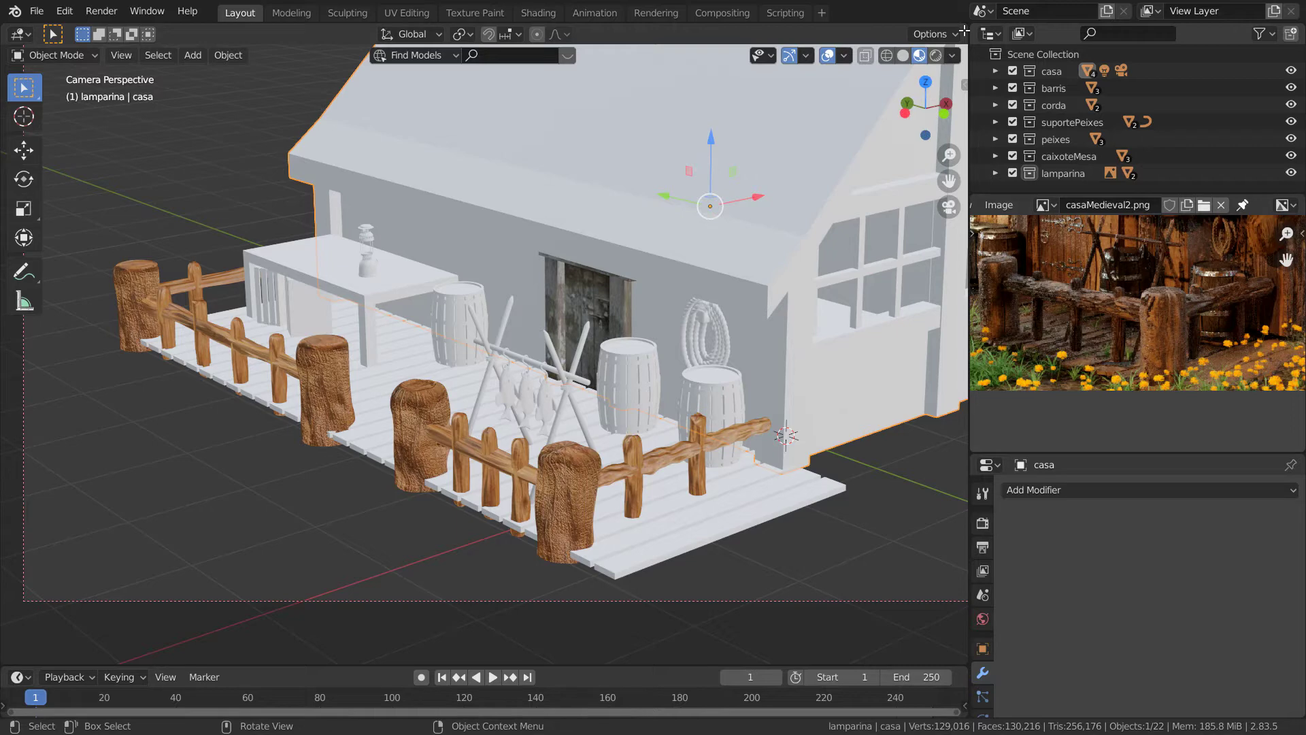
Split the 3D view side by side and make the right half a Shader Editor.
drag(965, 31, 570, 44)
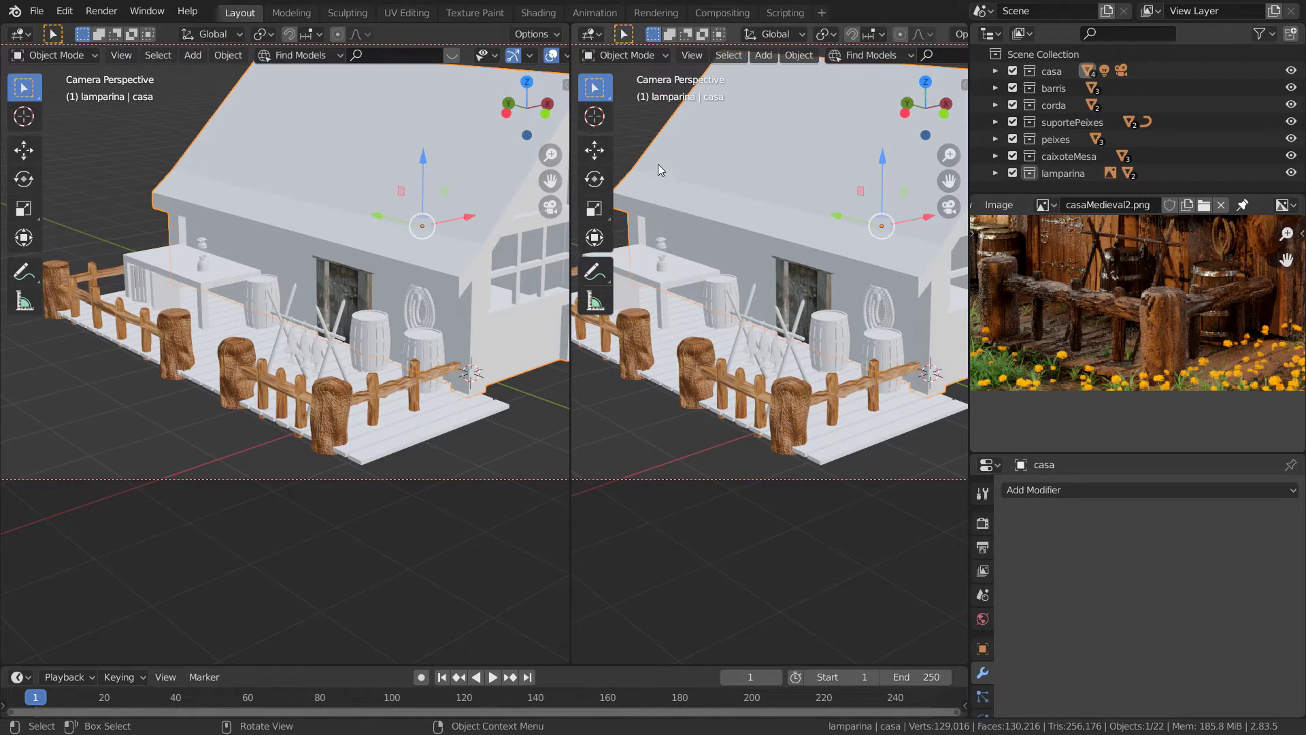
click(590, 38)
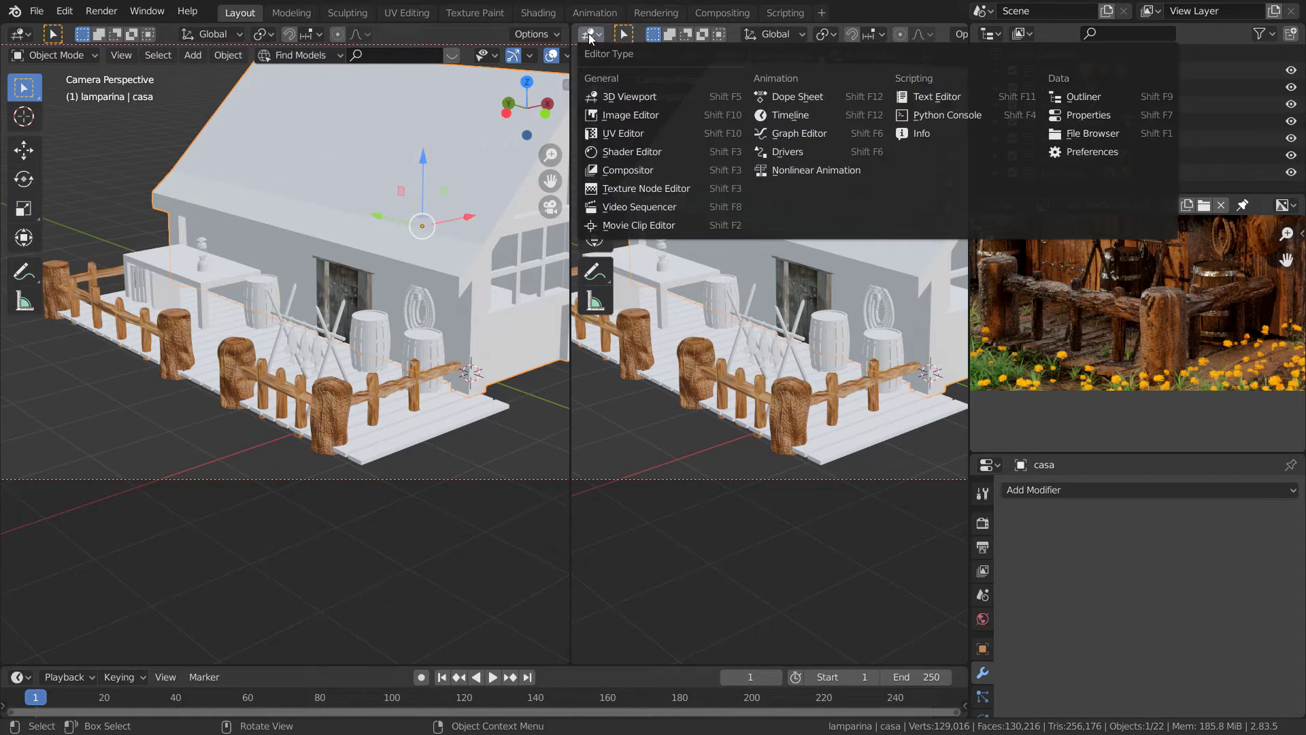
click(616, 152)
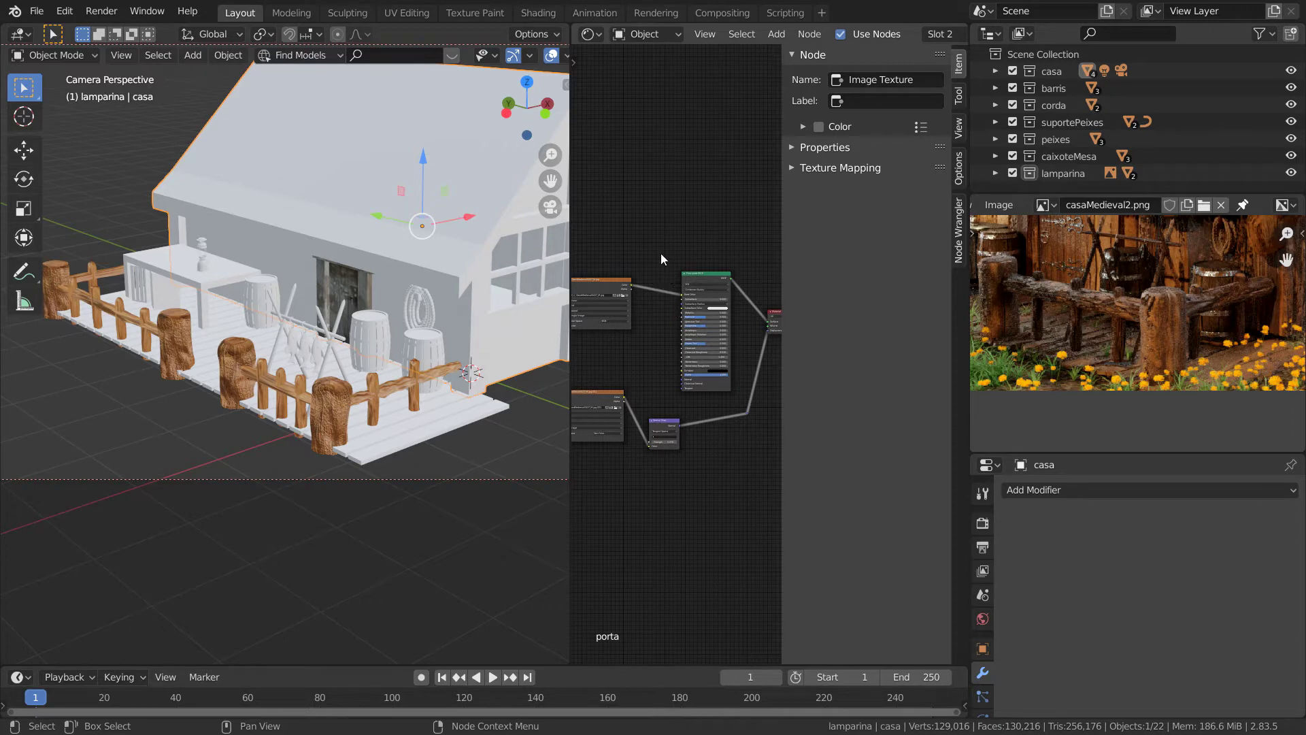
Hide the node sidebar, show casa's Material tab with the porta slot, and enlarge the nodes.
key(n)
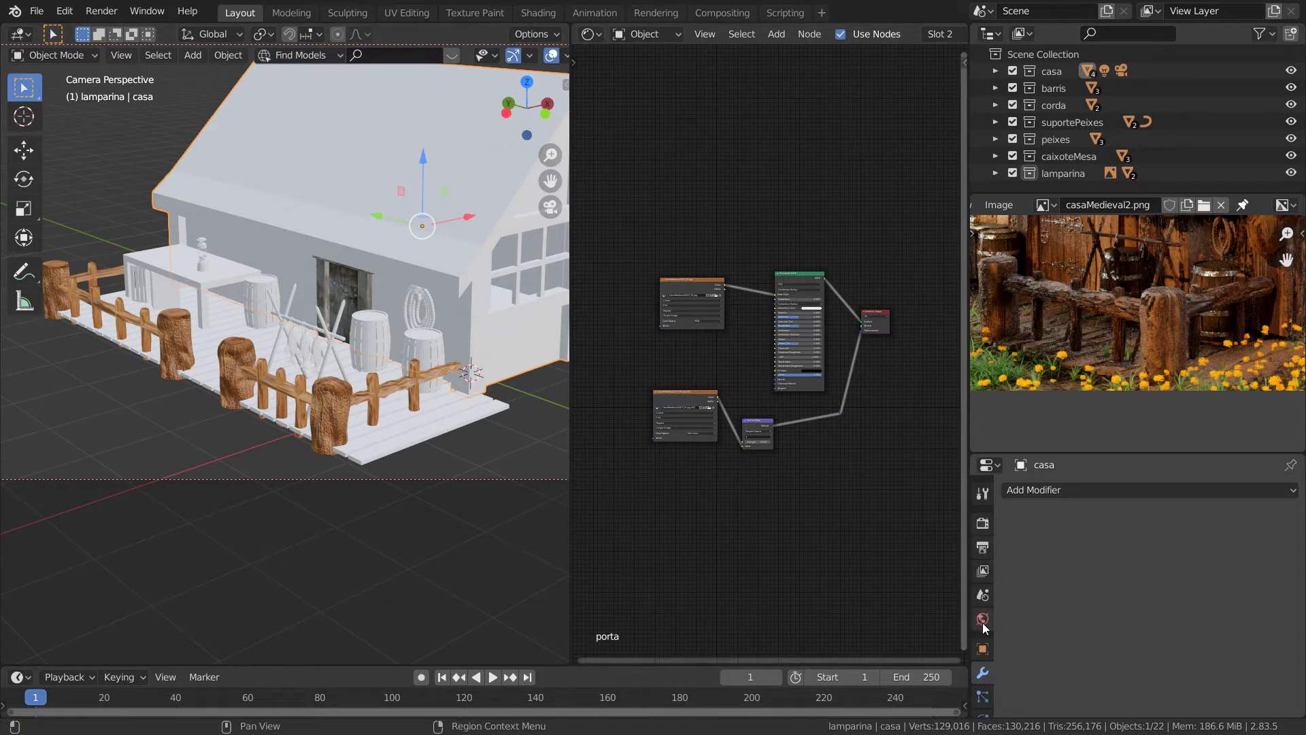
scroll(975, 602, down, 2)
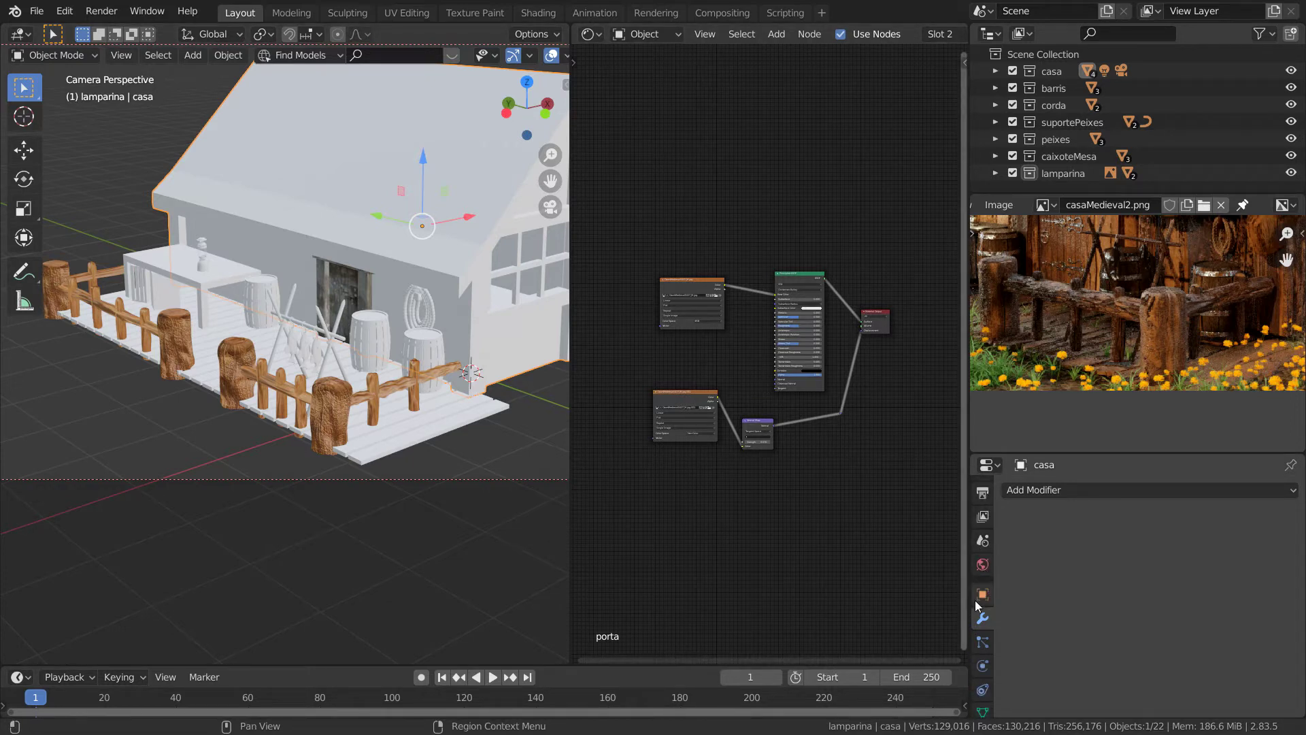
scroll(976, 601, down, 3)
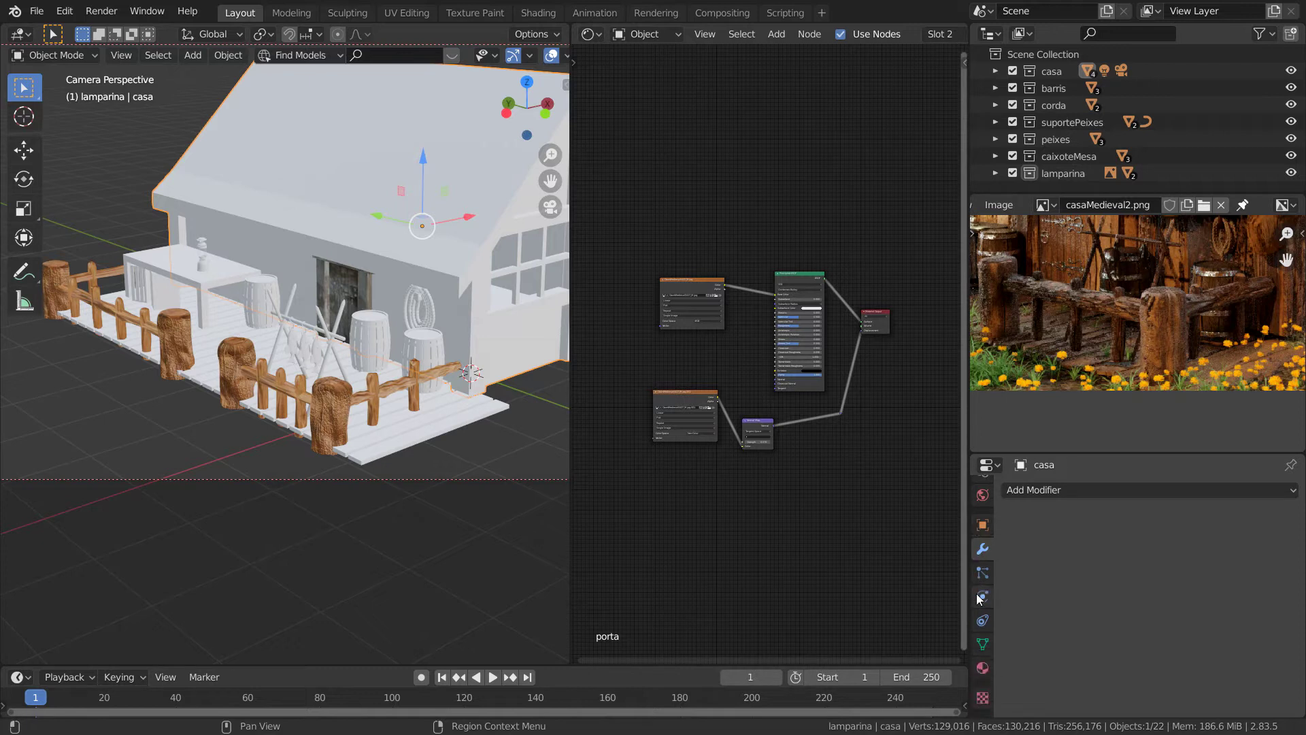
click(981, 668)
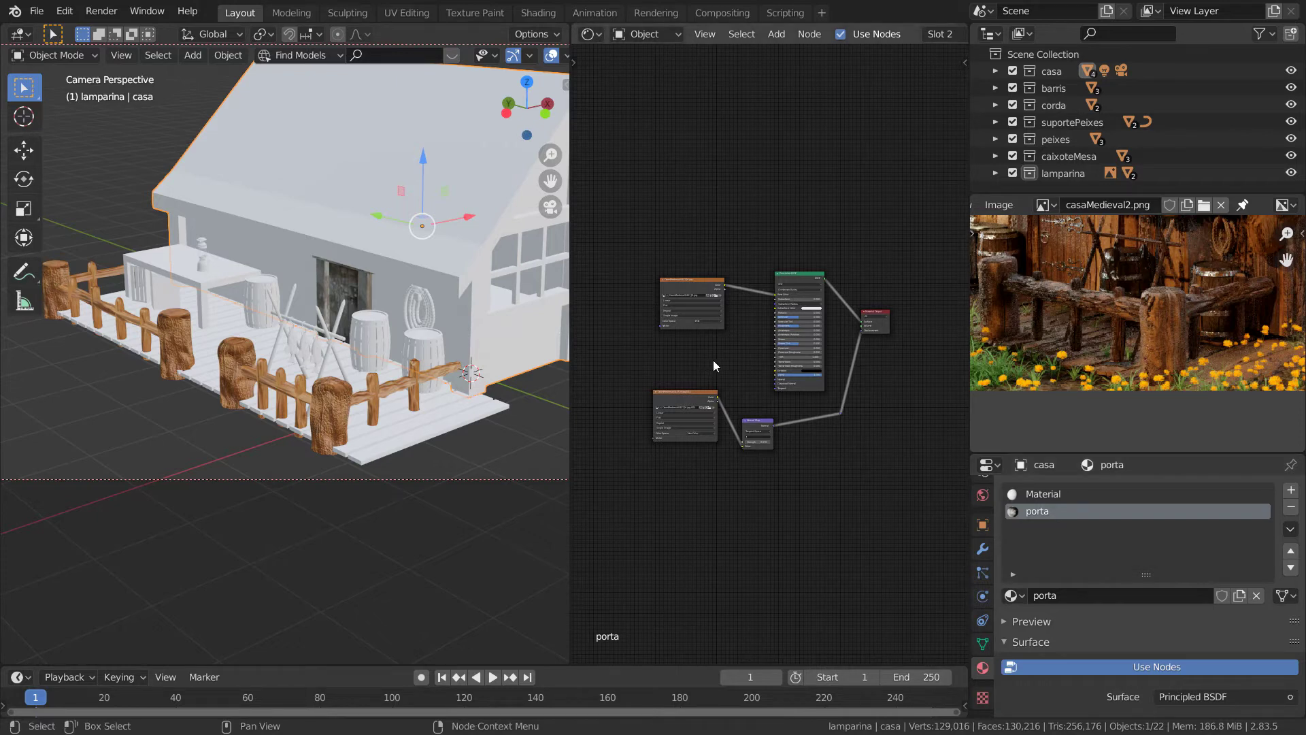
scroll(759, 379, up, 1)
scroll(755, 375, up, 1)
scroll(753, 370, up, 1)
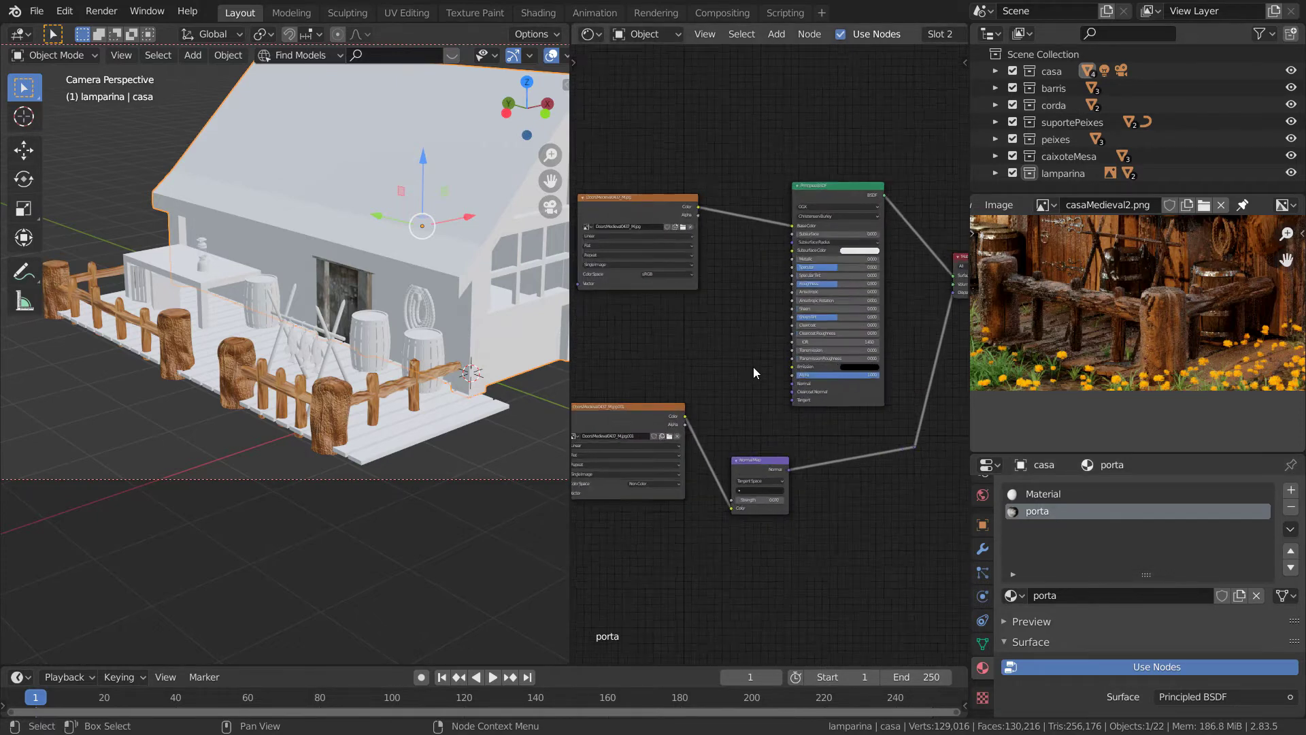
scroll(748, 366, up, 2)
Widen the node editor, nudge the DoorsMedieval0437_M.jpg node left, and zoom toward the door.
drag(569, 385, 476, 385)
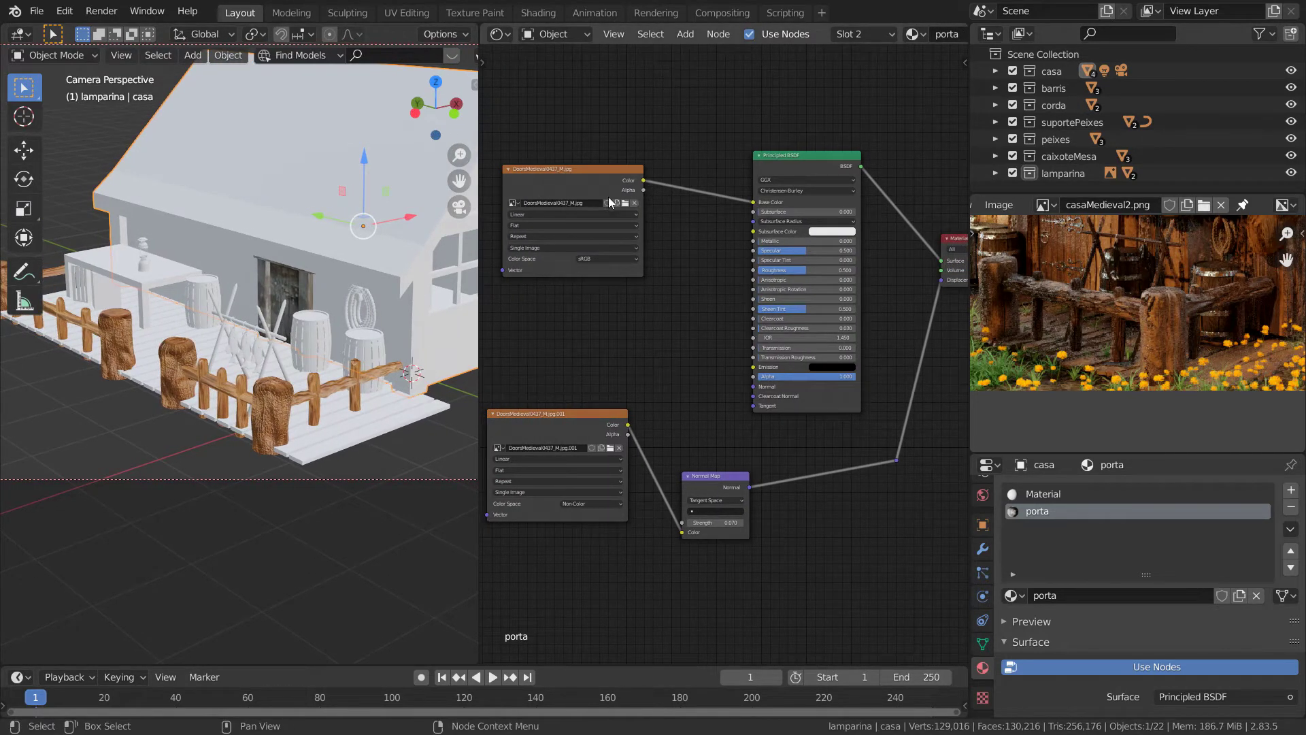
drag(561, 180, 539, 179)
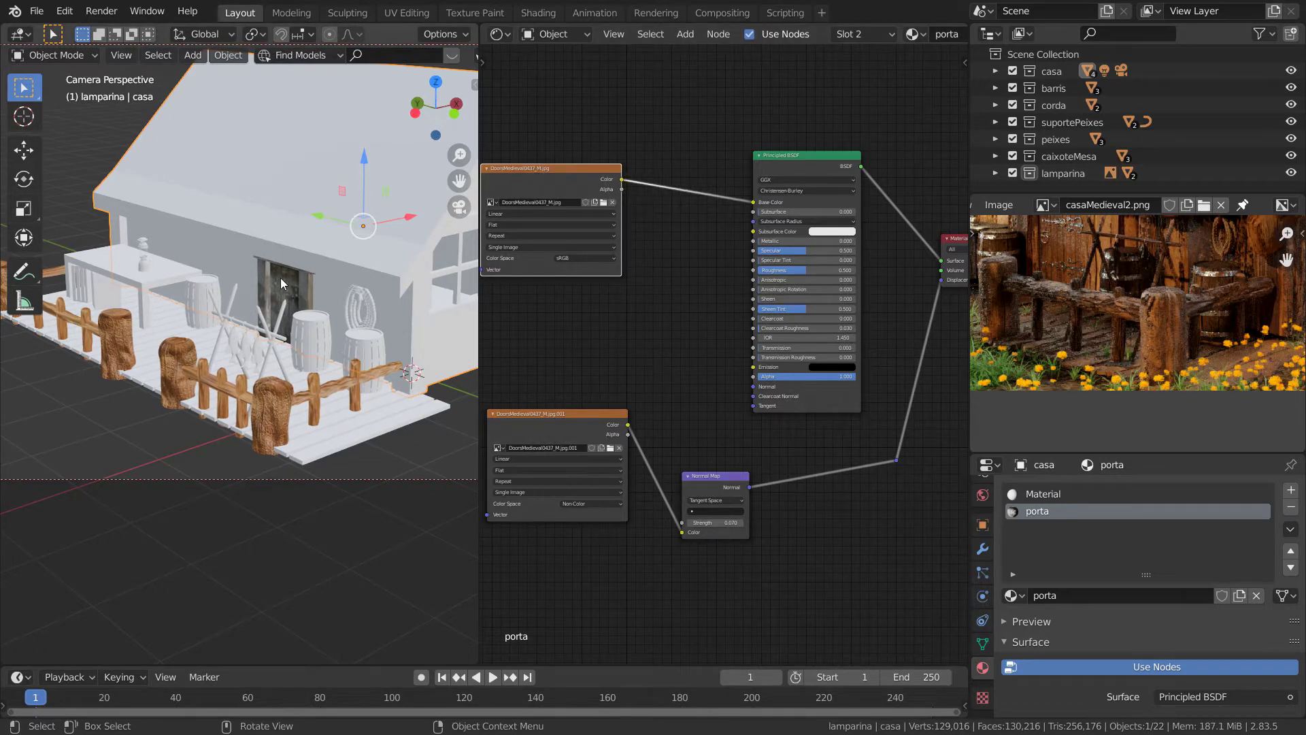
scroll(261, 343, up, 2)
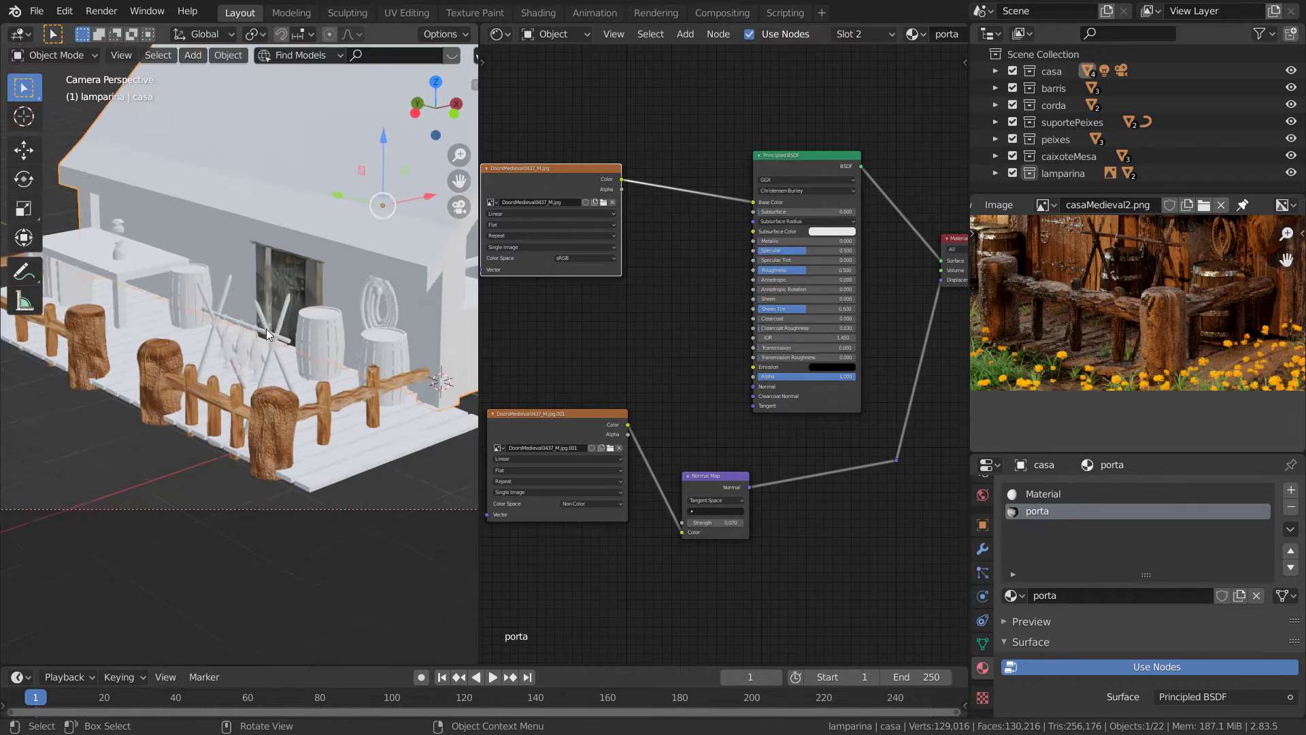
scroll(265, 335, up, 2)
scroll(267, 329, up, 2)
scroll(271, 331, up, 2)
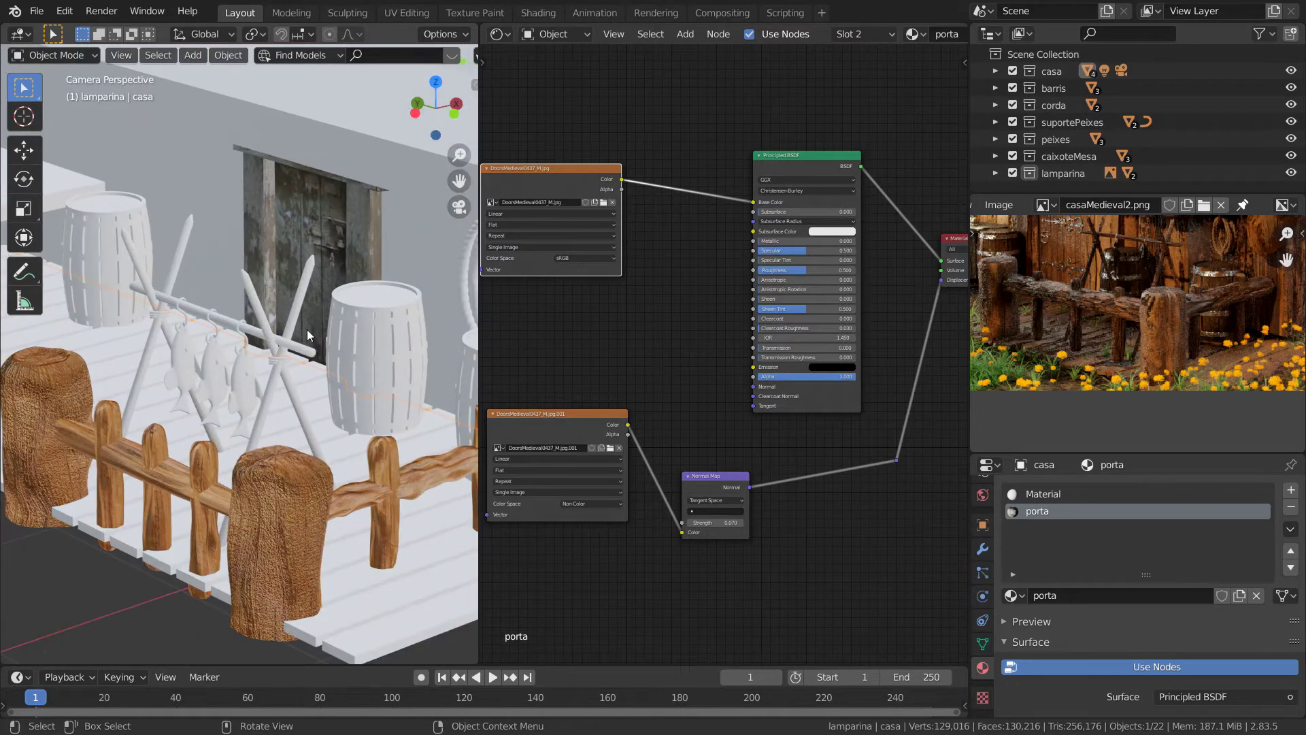
scroll(307, 329, up, 1)
scroll(309, 332, up, 1)
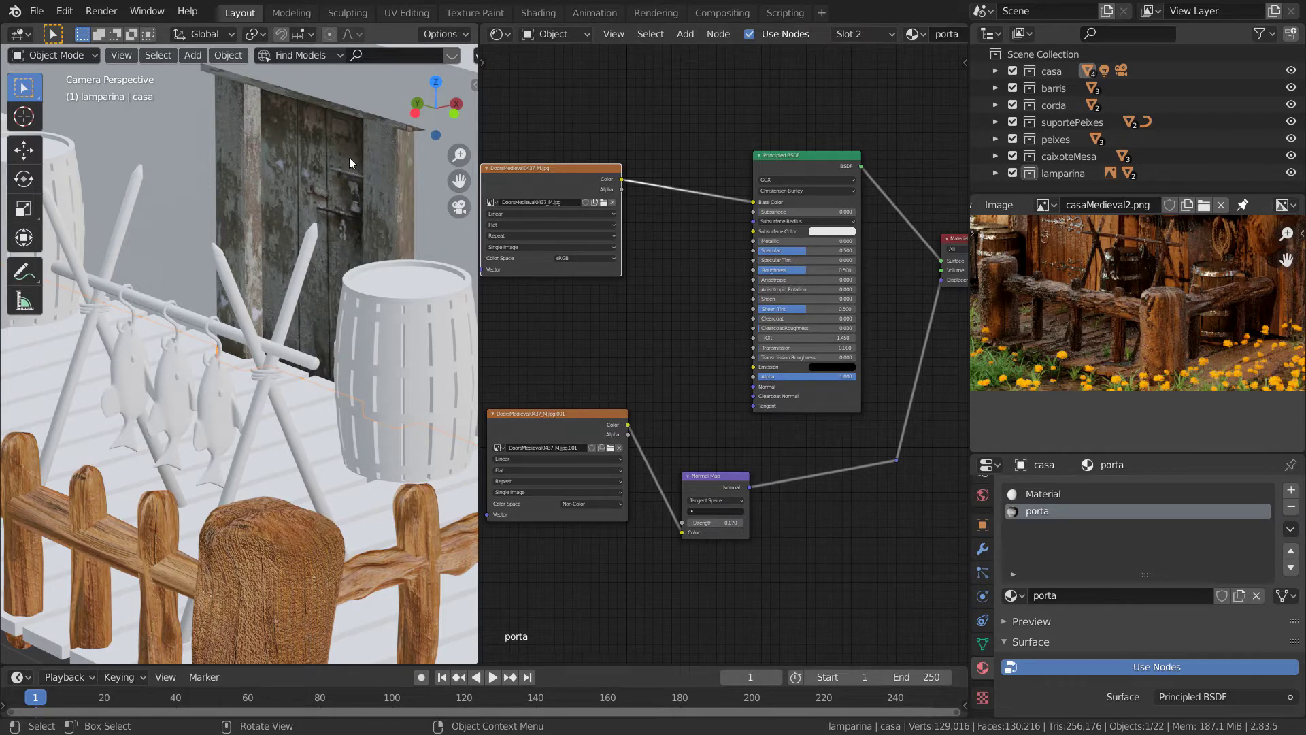
Enter Edit Mode on the house and select only the door face in face mode.
key(Tab)
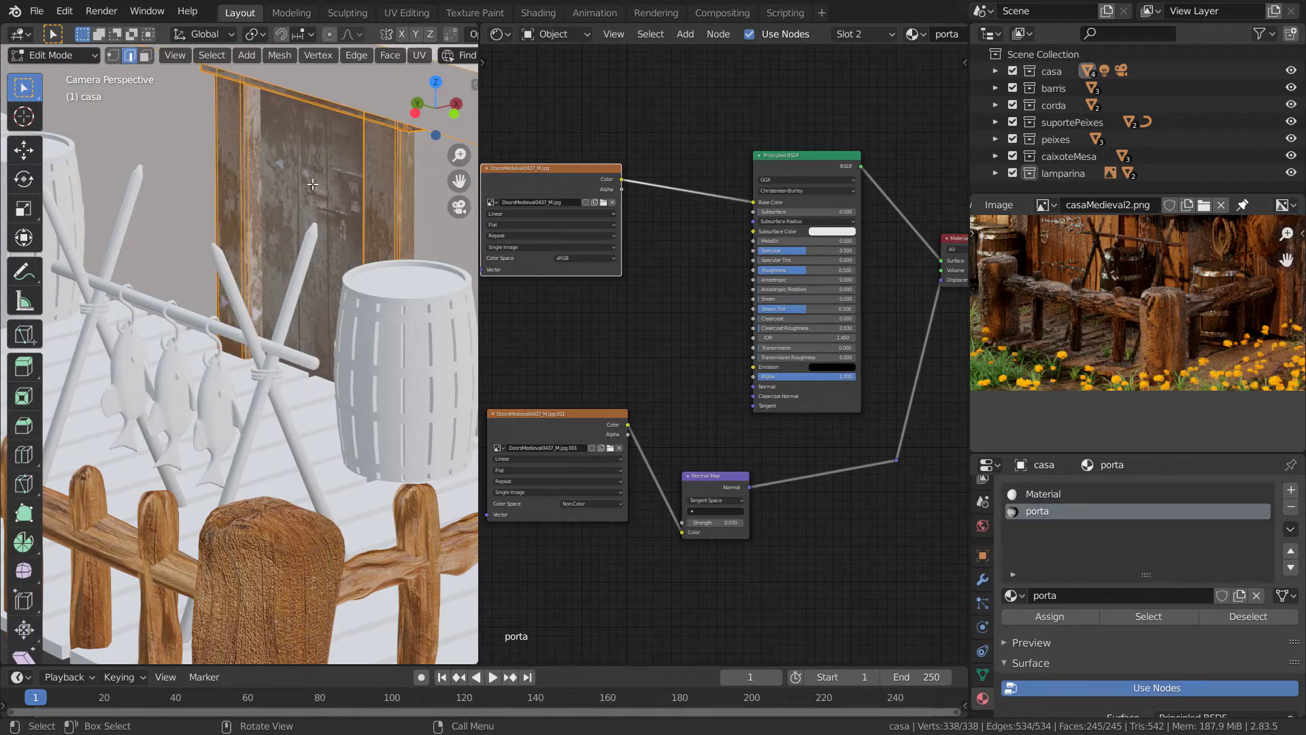
key(alt+a)
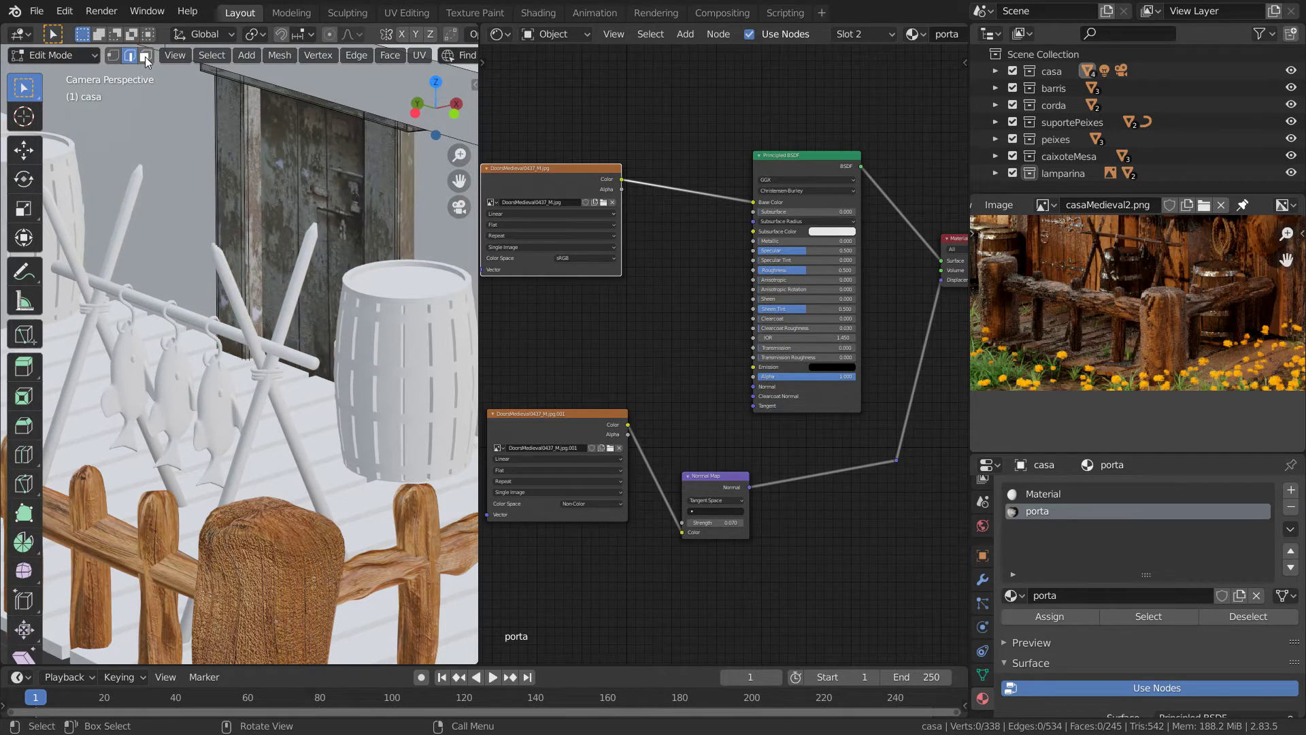
key(3)
click(315, 200)
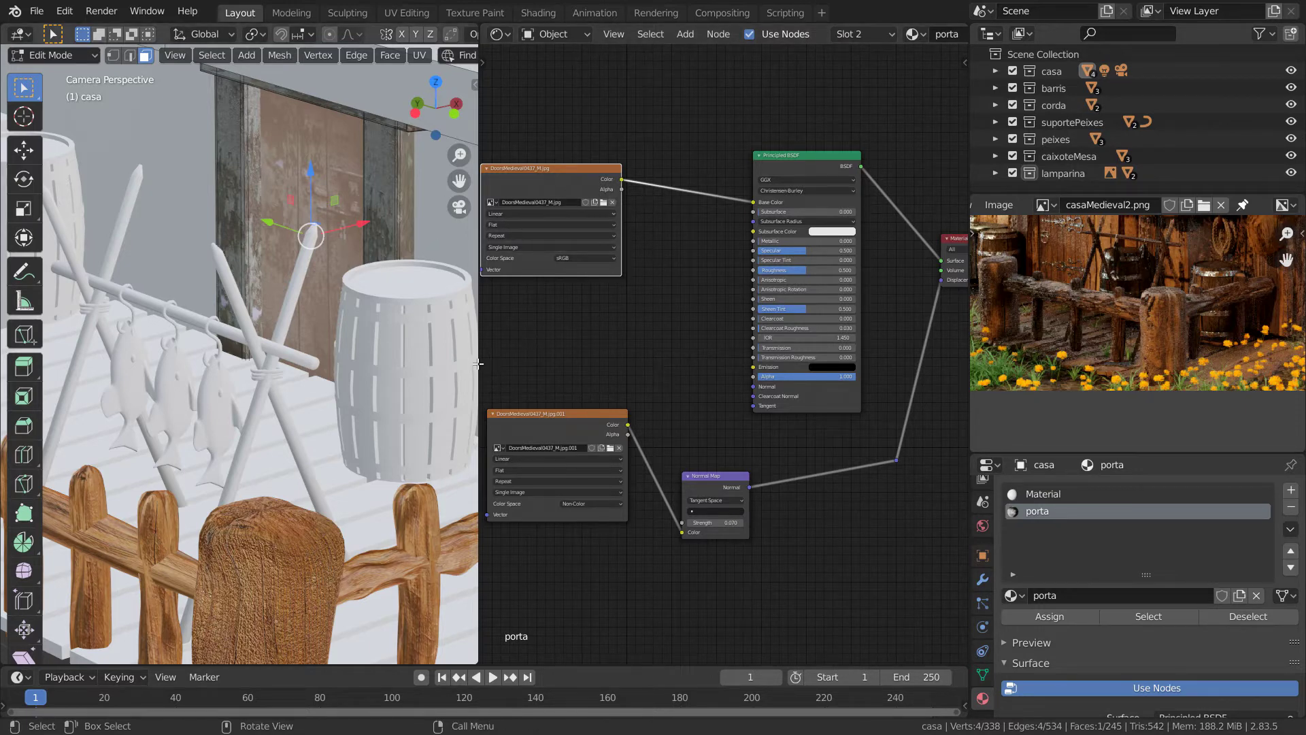
Widen the node editor and move the door's color image node up and left.
drag(479, 364, 330, 361)
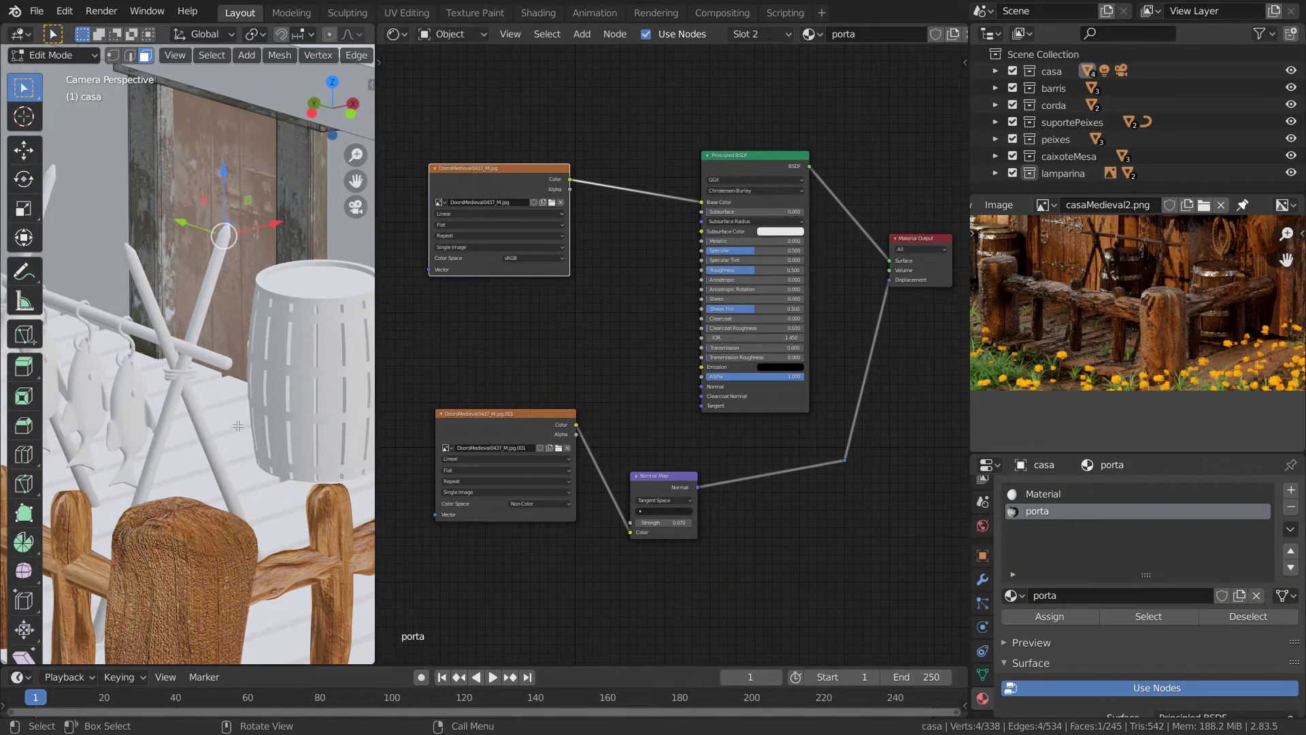
scroll(237, 426, up, 2)
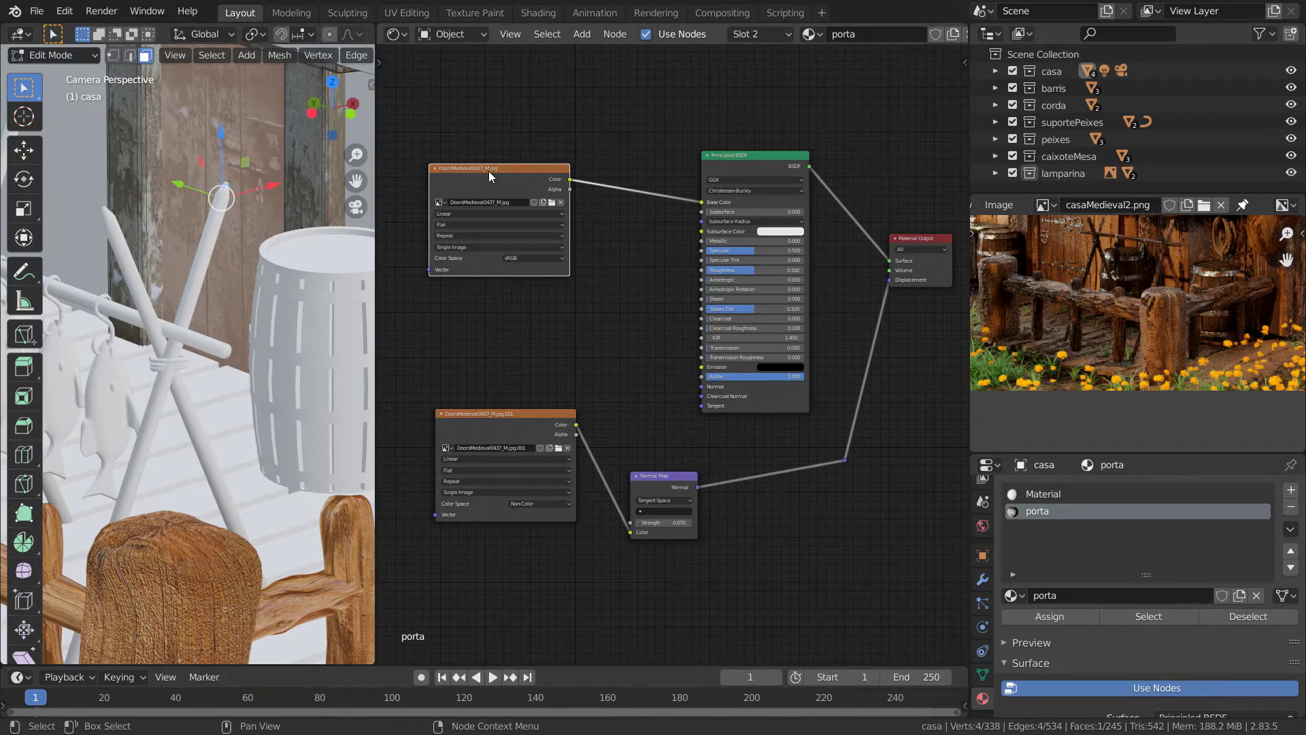
drag(488, 170, 435, 145)
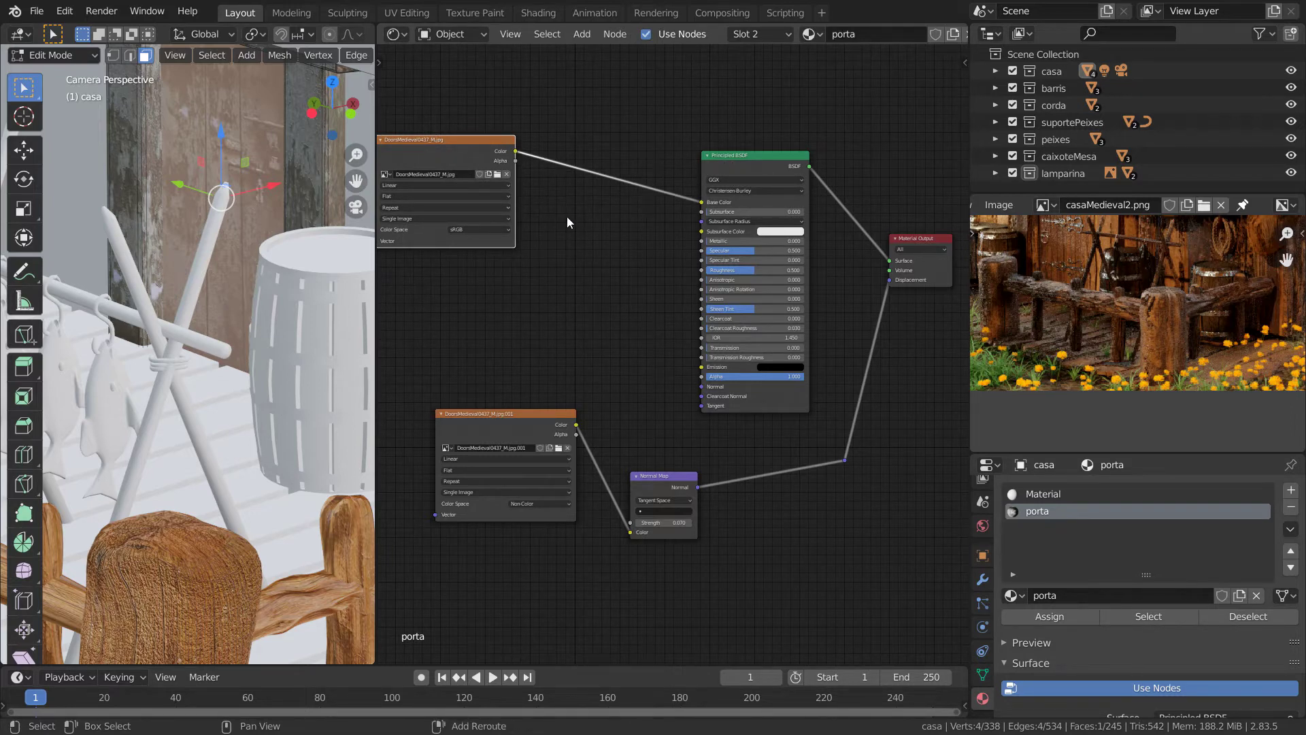
Insert a ColorRamp between the door image's Color output and the Principled BSDF Base Color.
key(shift+a)
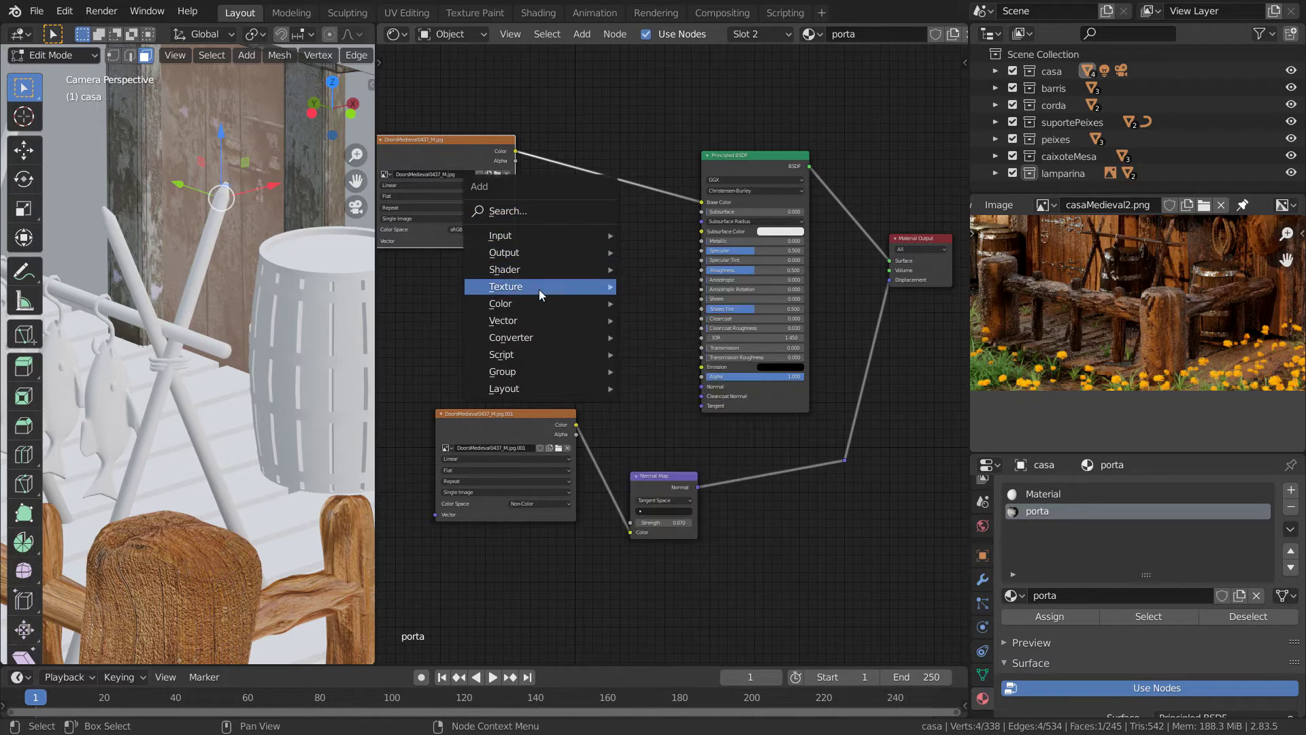
mouse_move(512, 336)
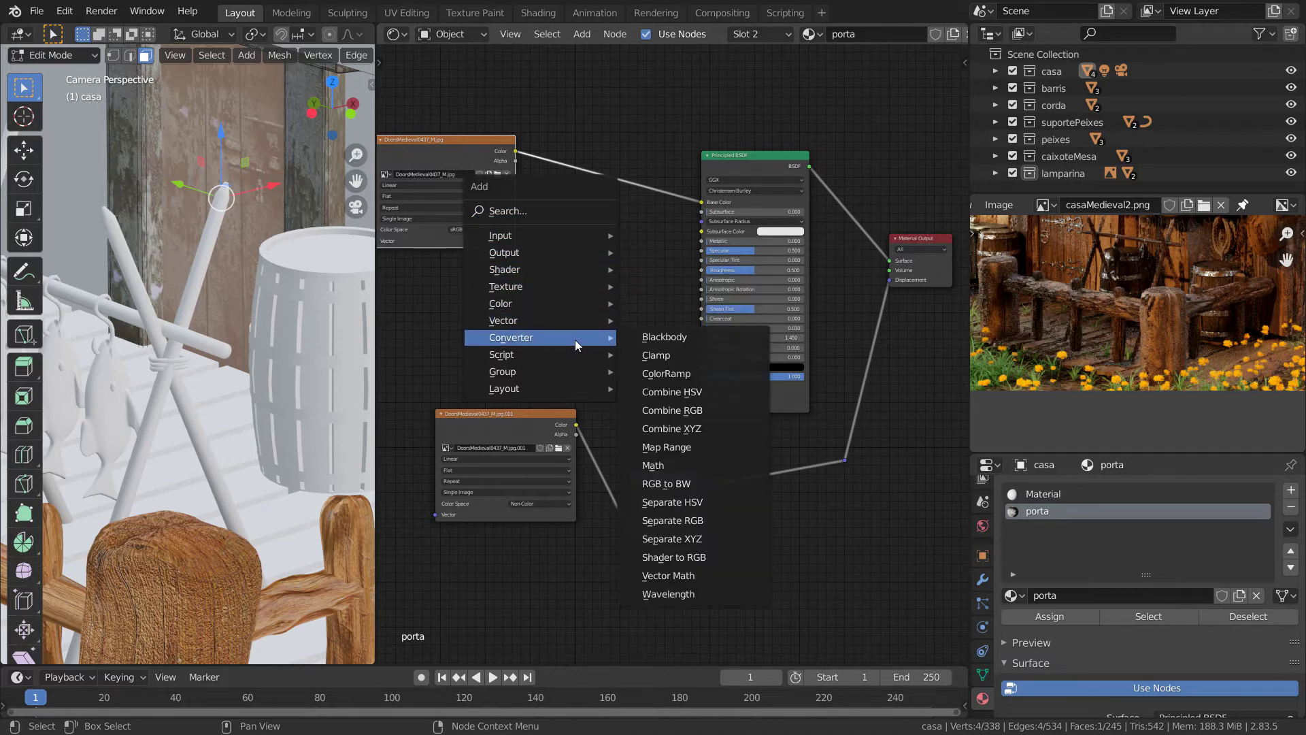
click(666, 372)
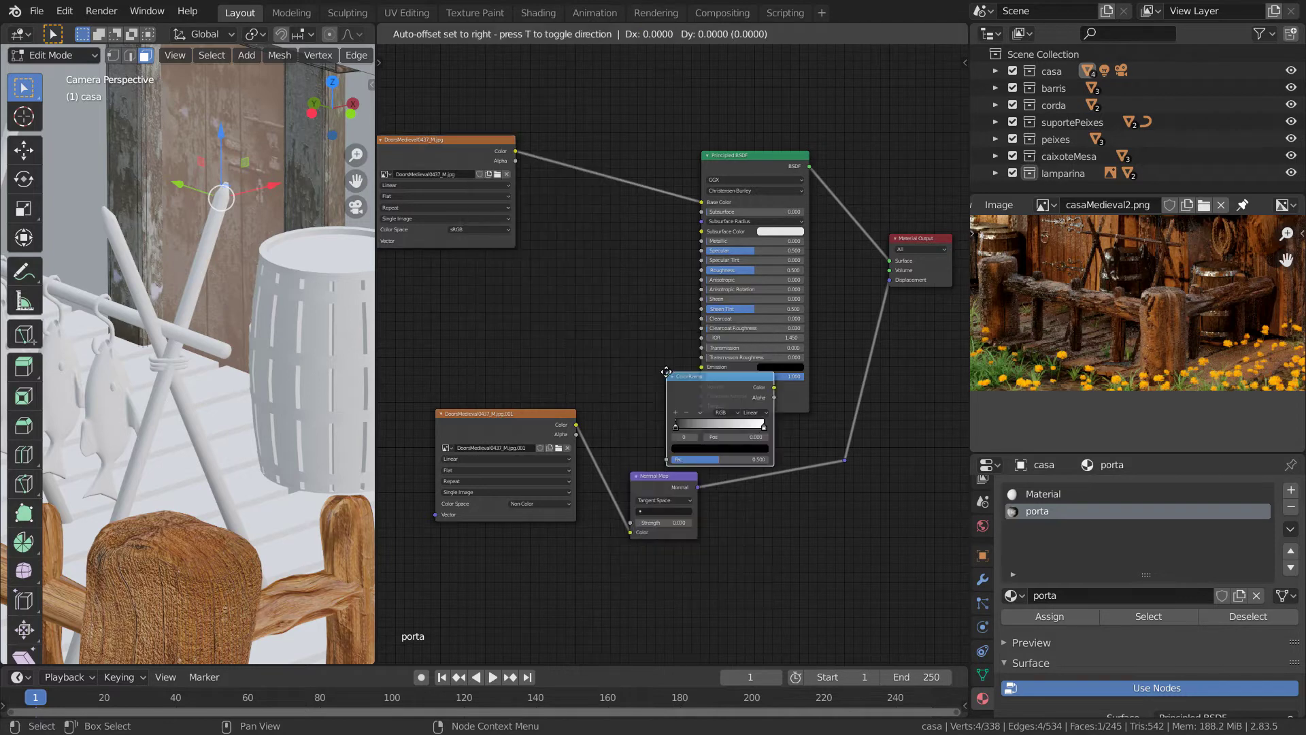
click(561, 151)
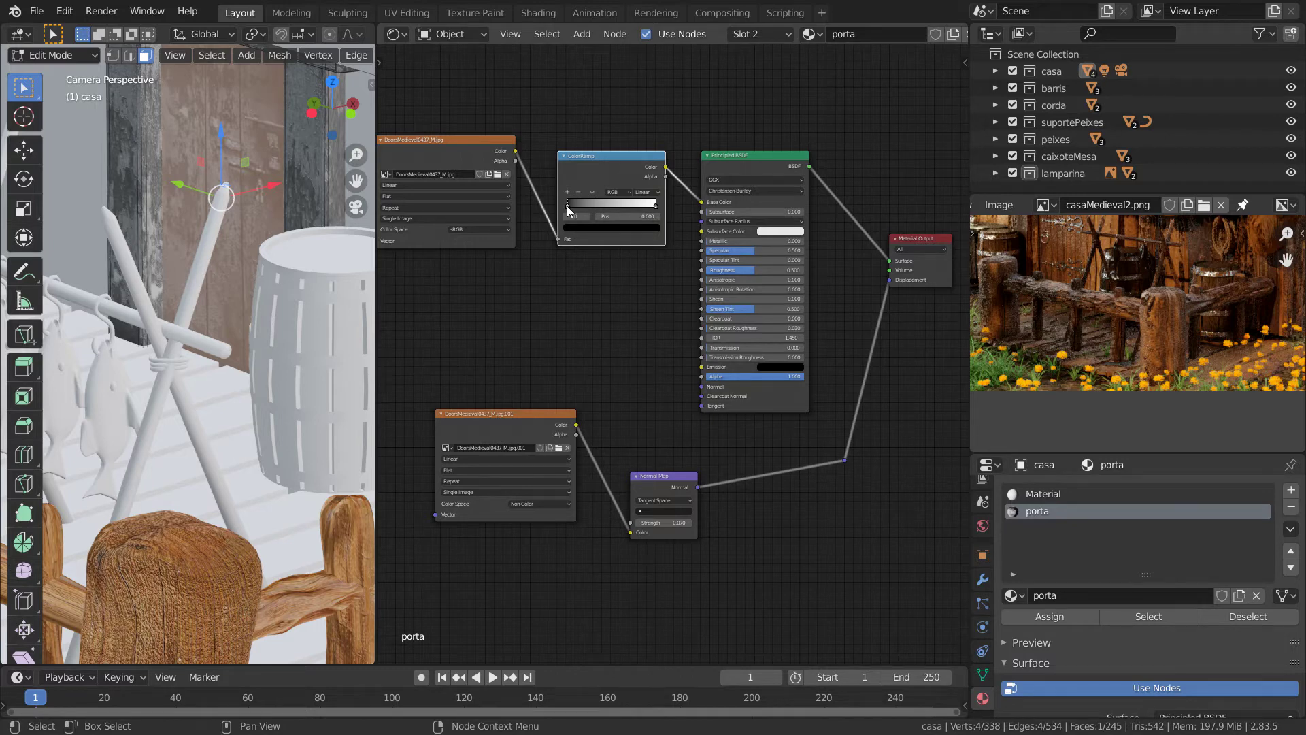
Set the ColorRamp's black stop to 0.174 to darken the door texture.
mouse_move(567, 206)
mouse_down()
mouse_move(610, 214)
mouse_move(571, 216)
mouse_up()
mouse_move(655, 205)
mouse_down()
mouse_move(605, 207)
mouse_move(657, 207)
mouse_up()
drag(565, 205, 585, 207)
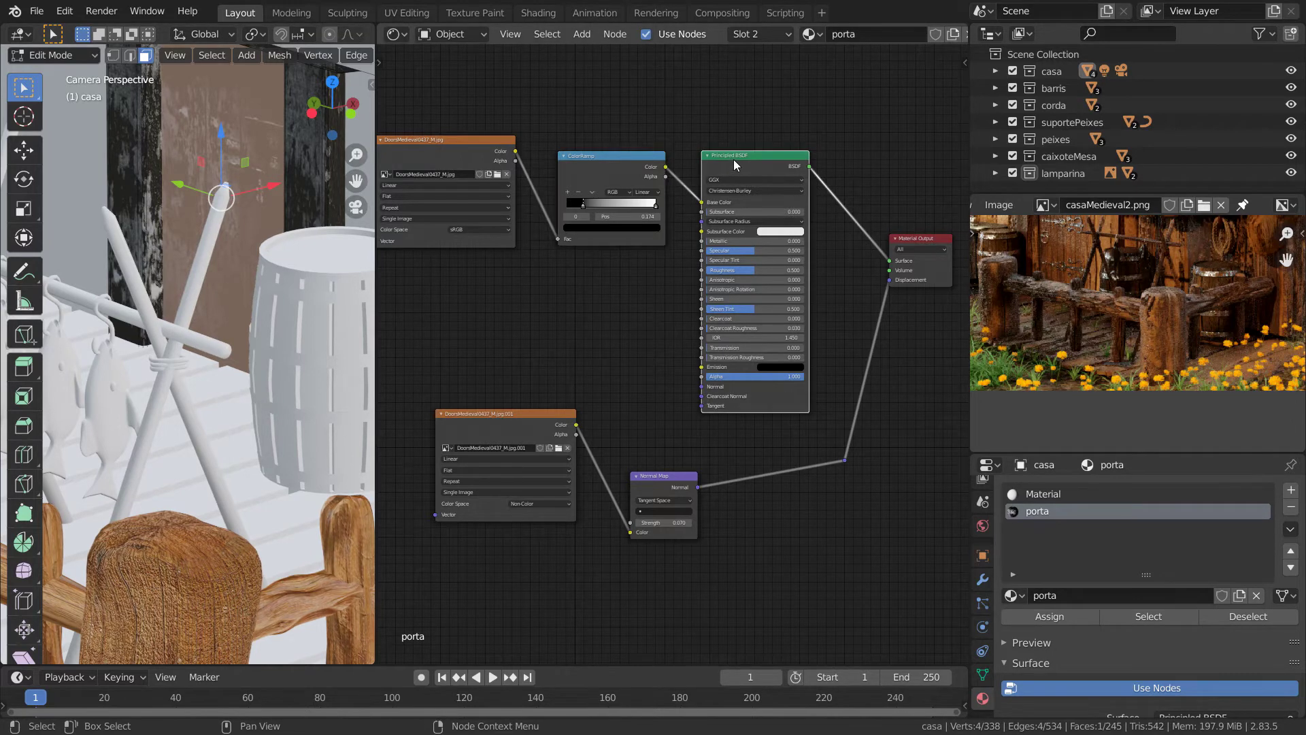
Frame the door and shift Principled BSDF and Material Output right for more room.
drag(733, 159, 779, 160)
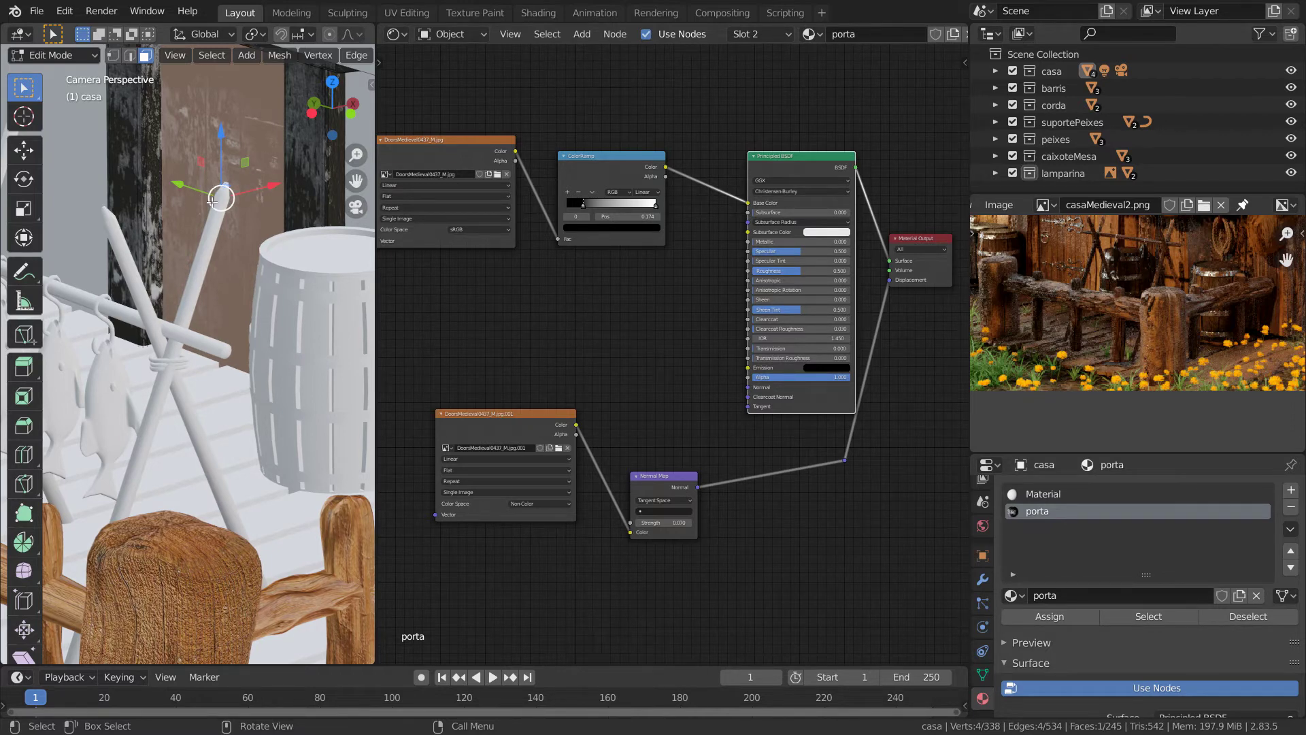
key(KP_Decimal)
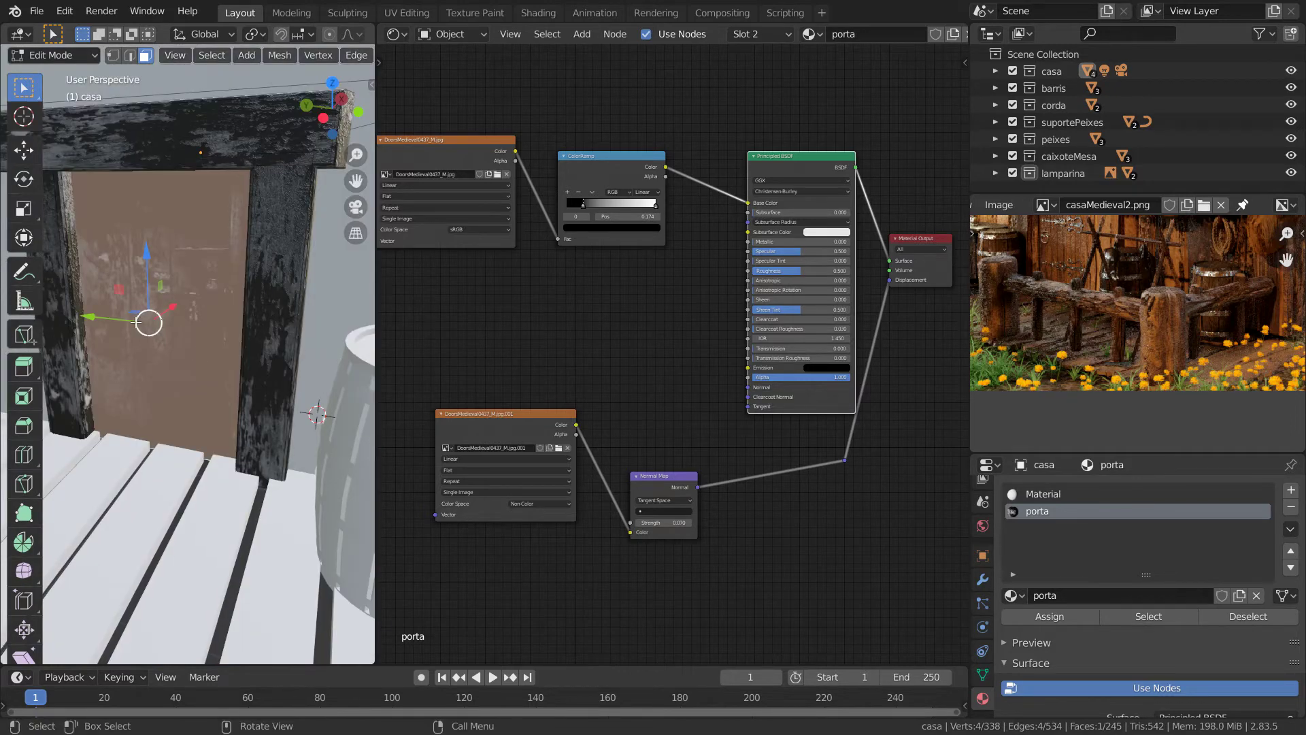
shift+middle_drag(102, 309, 125, 307)
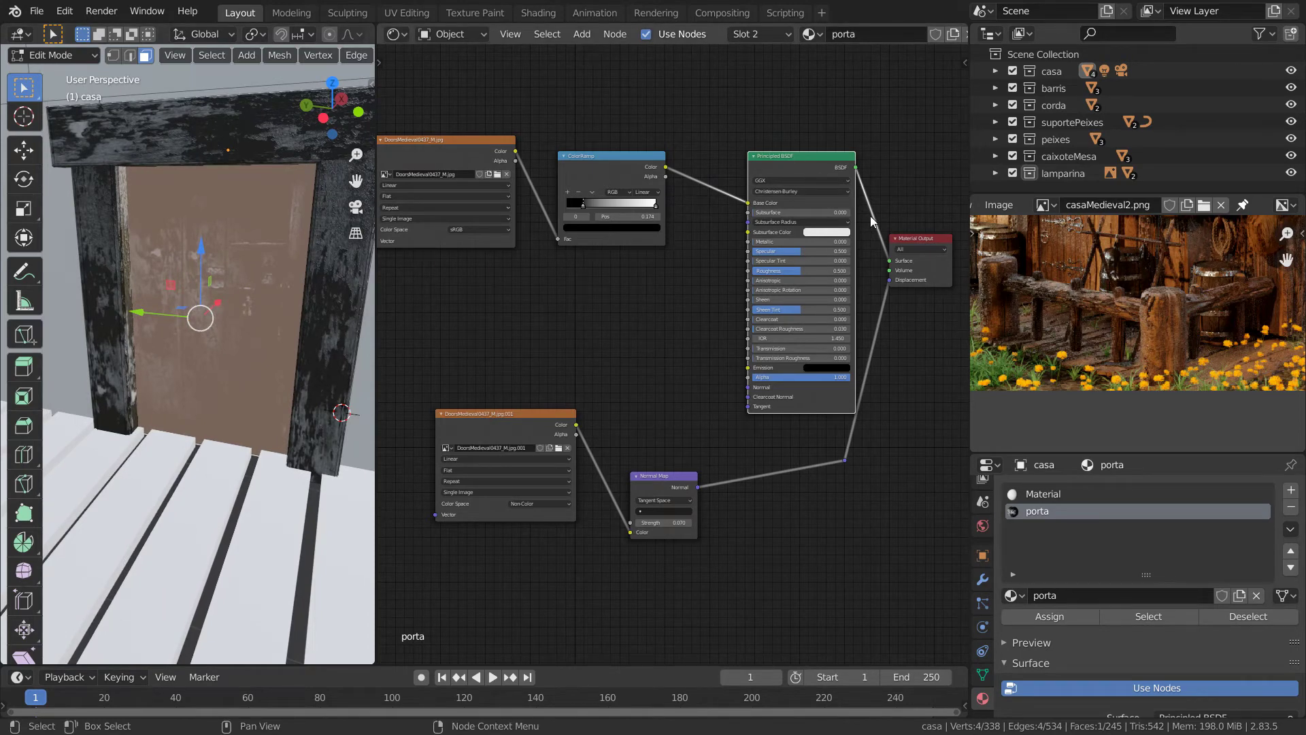
drag(910, 240, 957, 243)
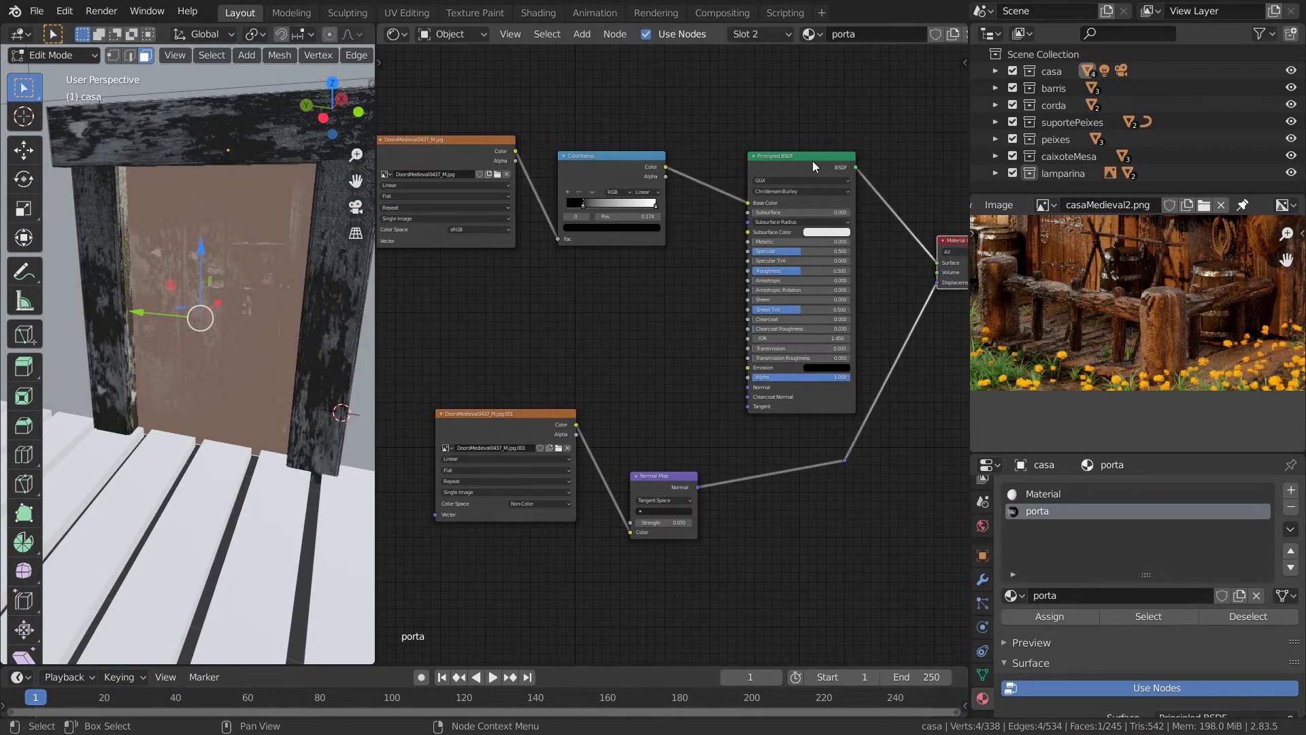
drag(793, 154, 855, 158)
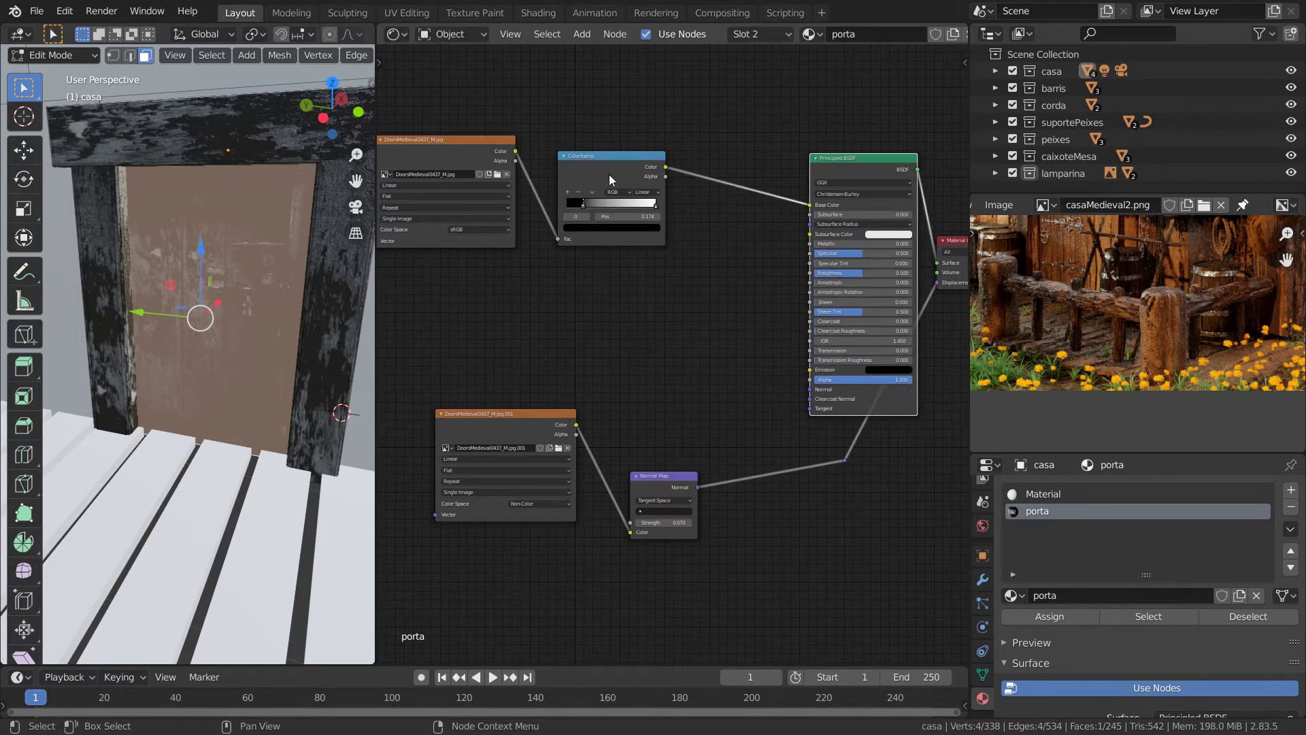
click(606, 166)
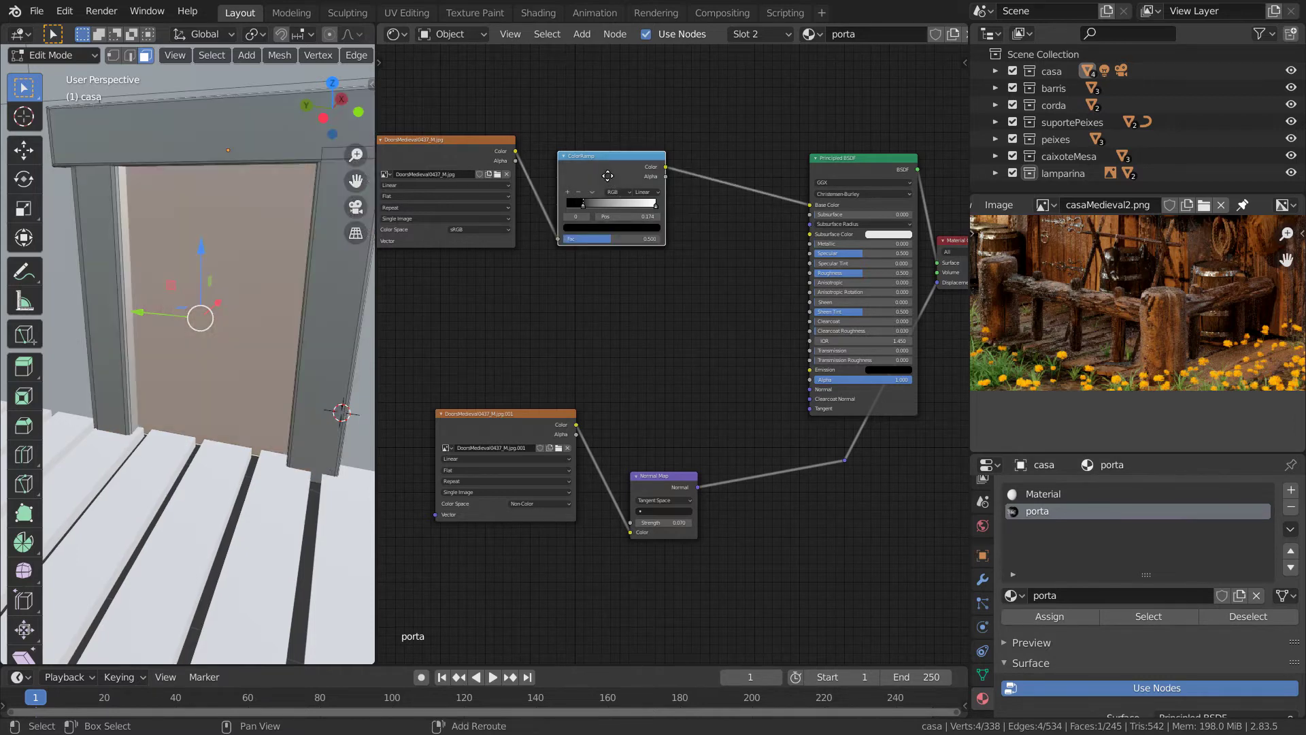
Duplicate the ColorRamp onto the link to Principled BSDF and move its dark stop to 0.
key(shift+d)
click(751, 188)
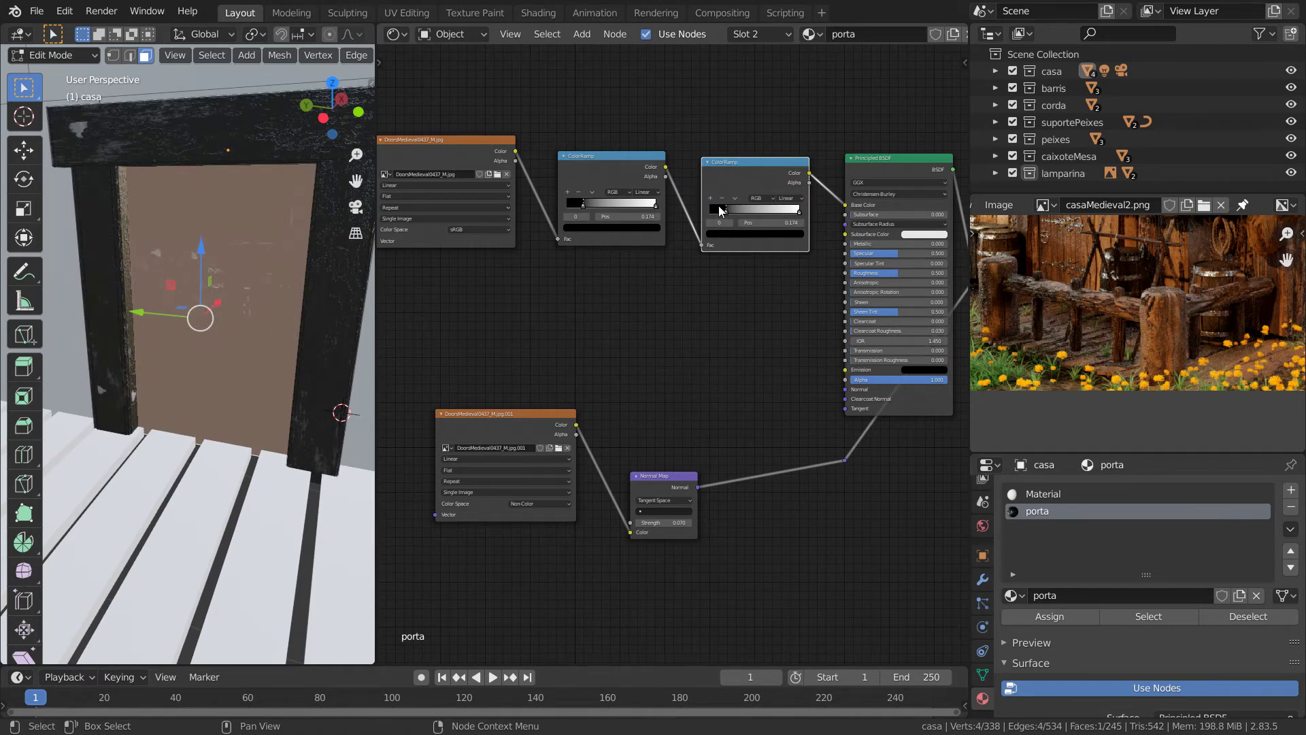
drag(727, 216, 710, 216)
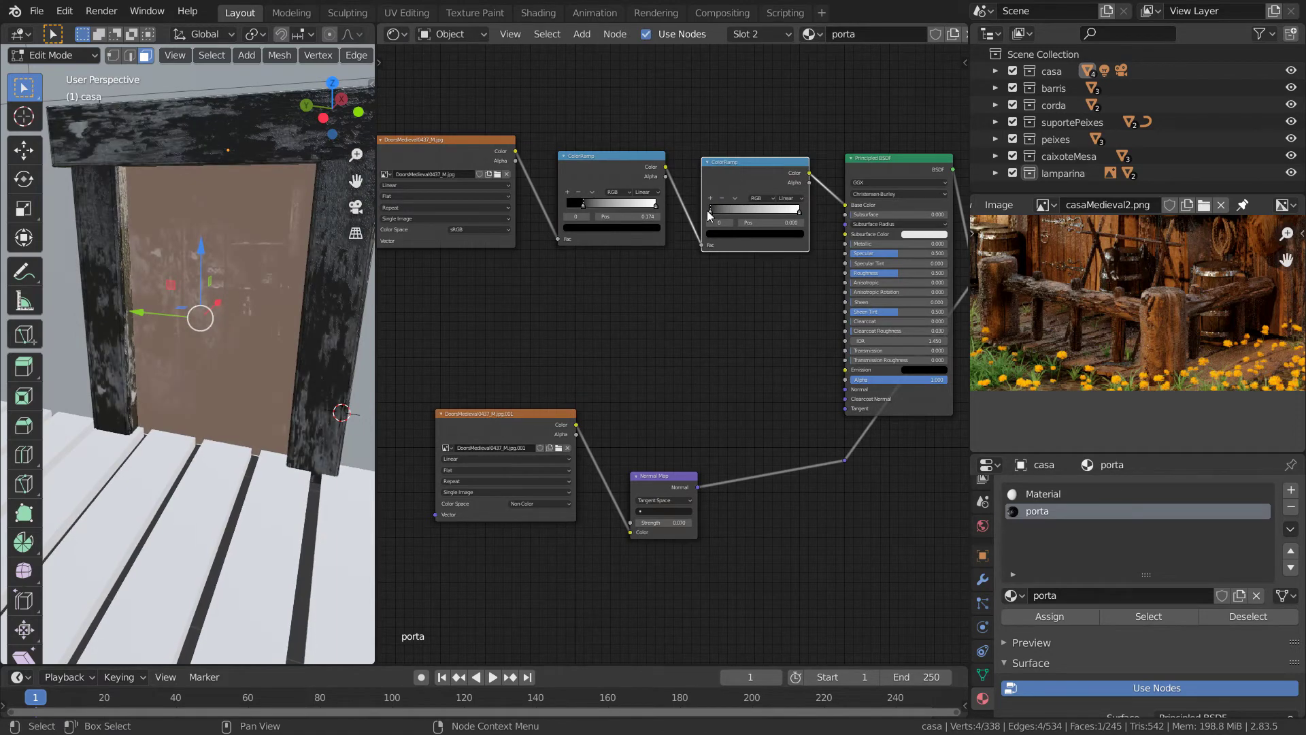
scroll(268, 267, down, 4)
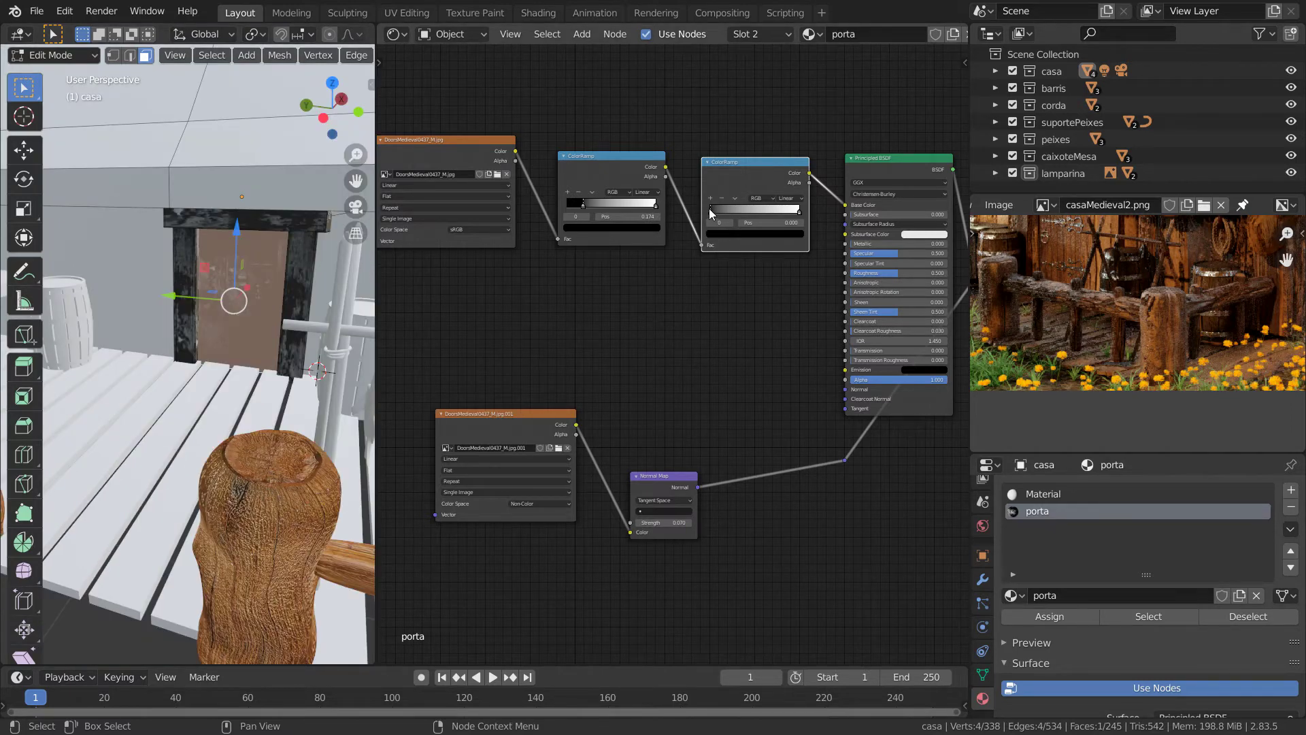
scroll(717, 208, up, 1)
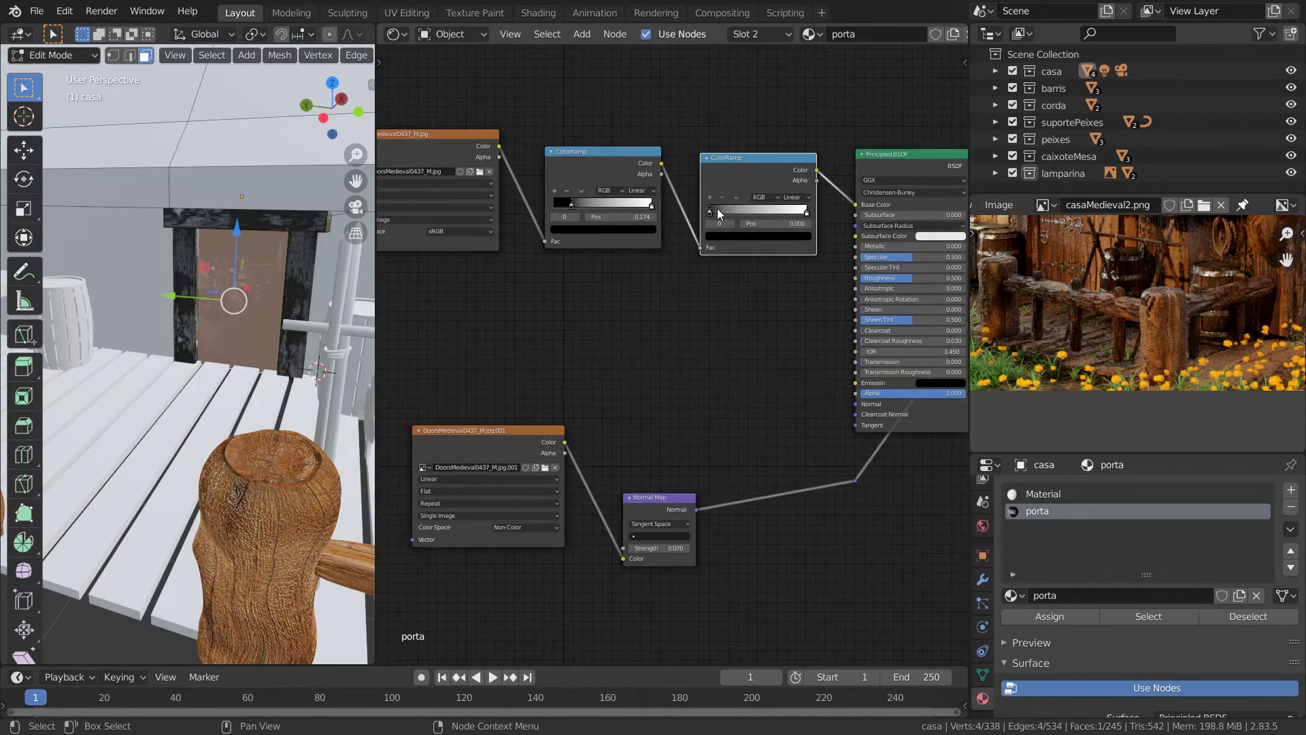
scroll(721, 211, up, 1)
scroll(722, 211, up, 1)
Color the second ramp's left stop with a brown sampled from the casaMedieval2 reference.
scroll(720, 215, up, 1)
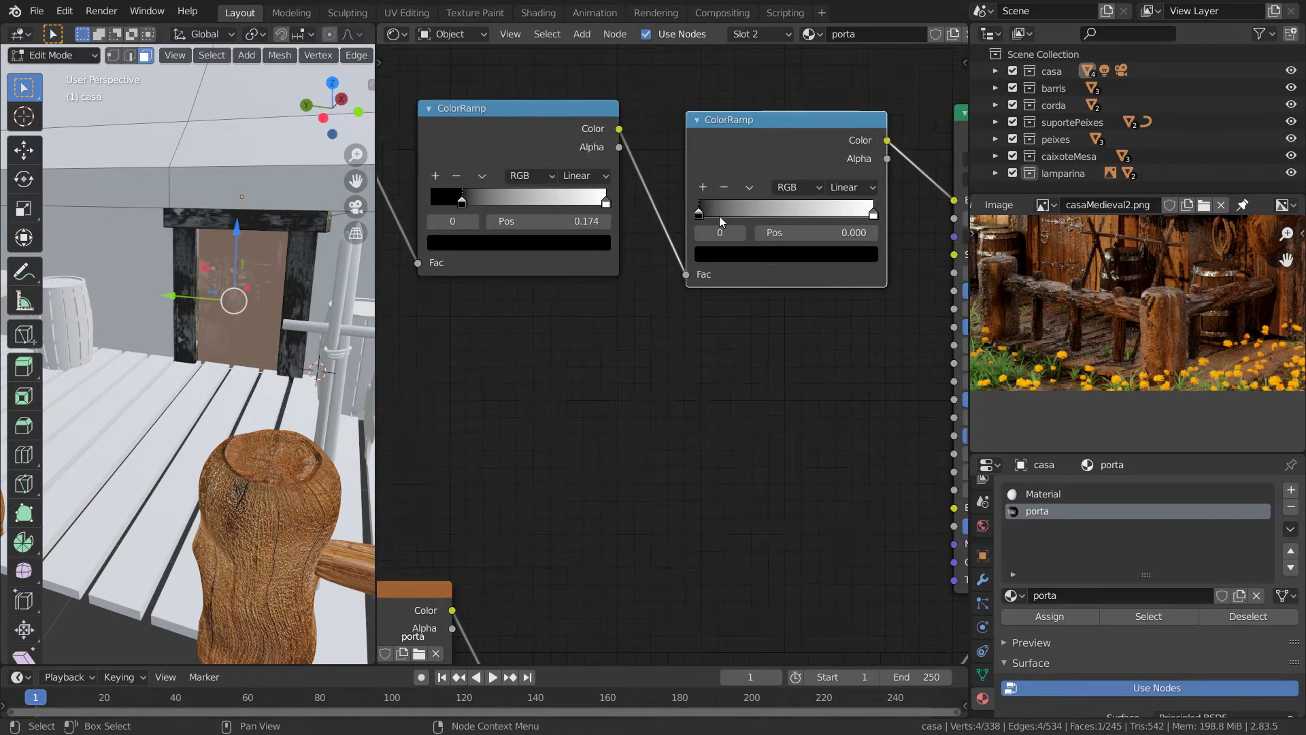
scroll(718, 216, up, 1)
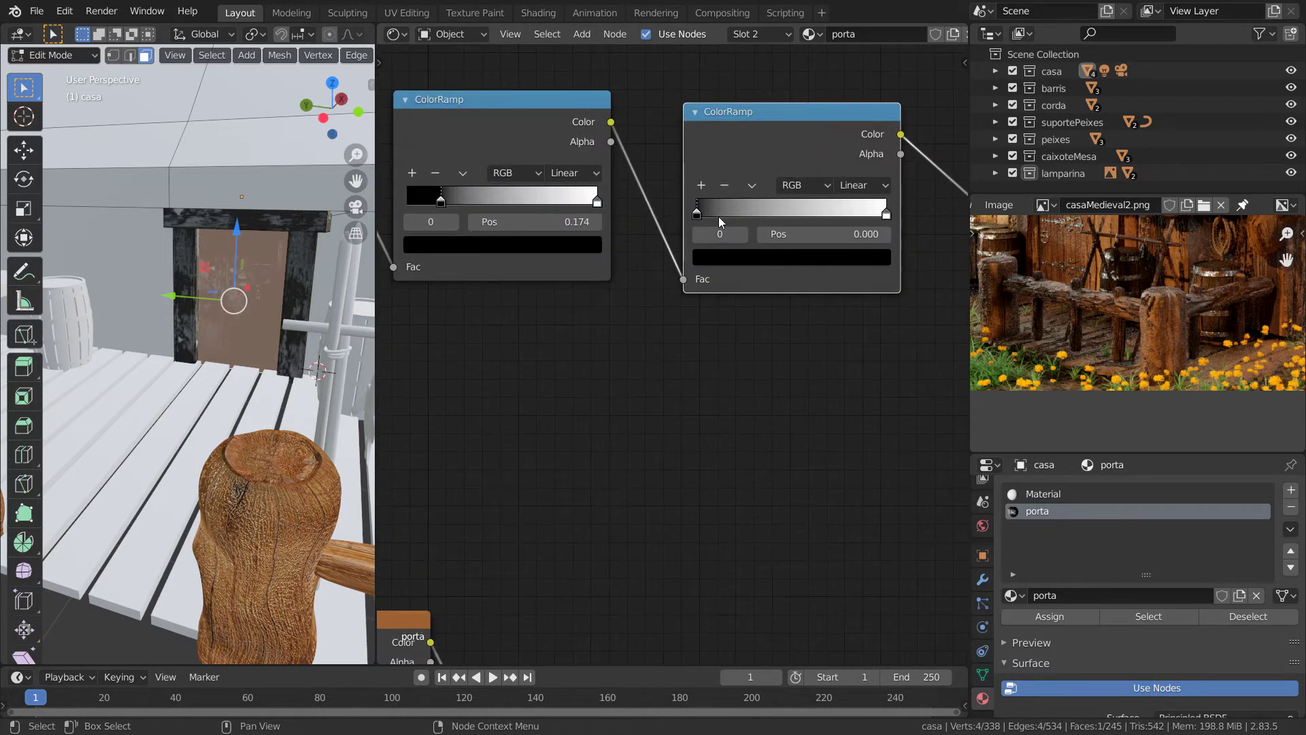
click(739, 259)
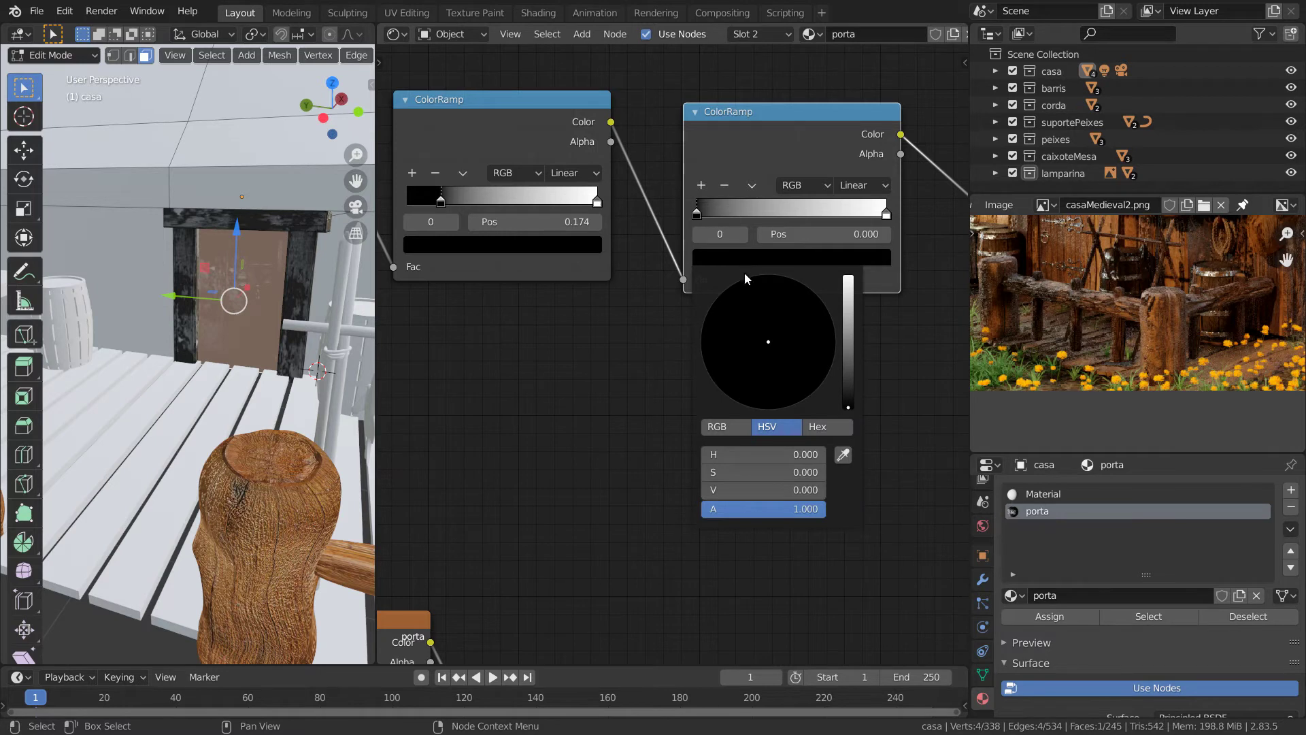
click(843, 456)
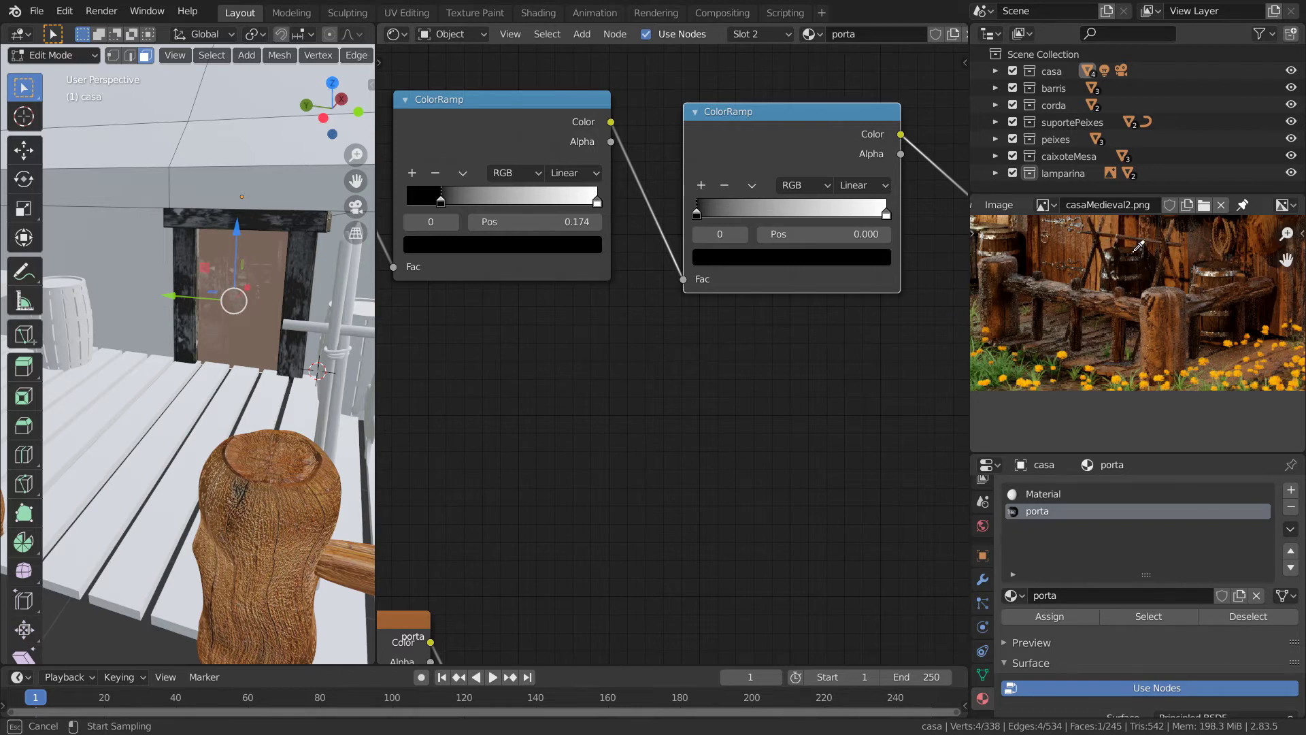
click(1109, 241)
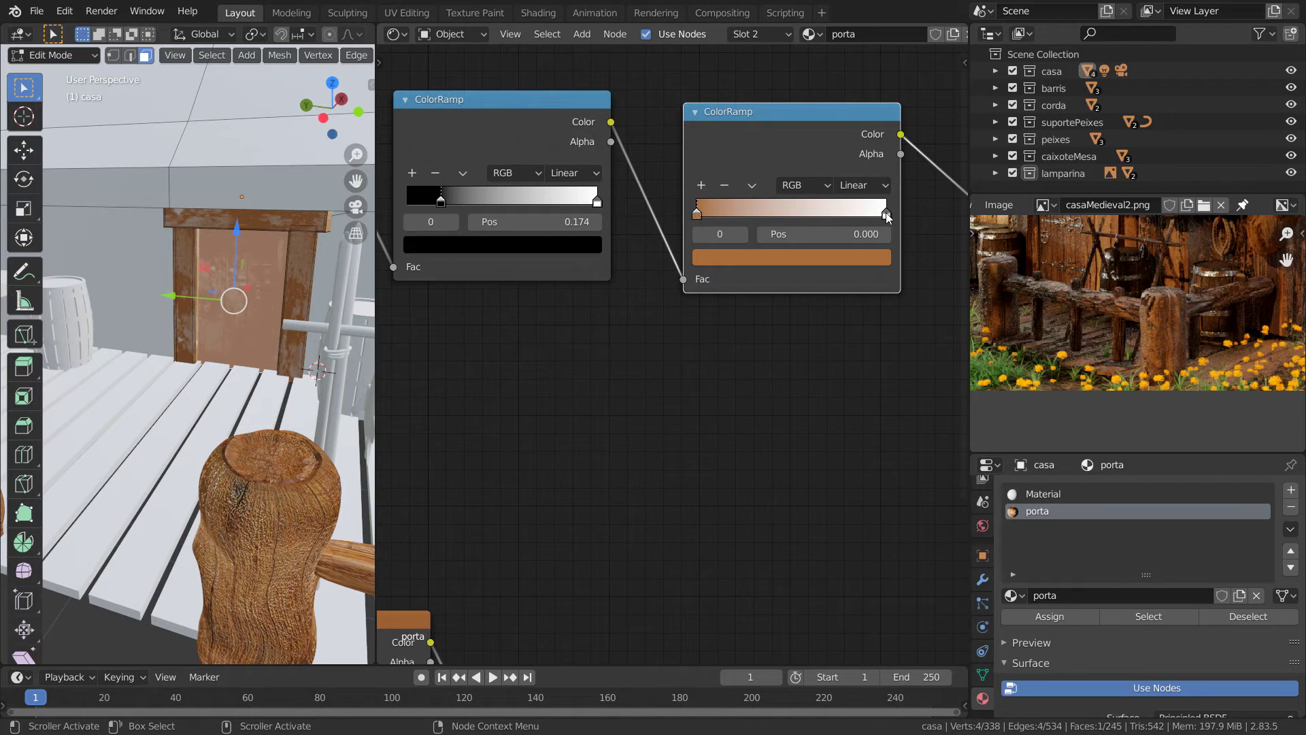
Color the second ramp's right stop with a dark brown sampled from the reference image.
click(885, 214)
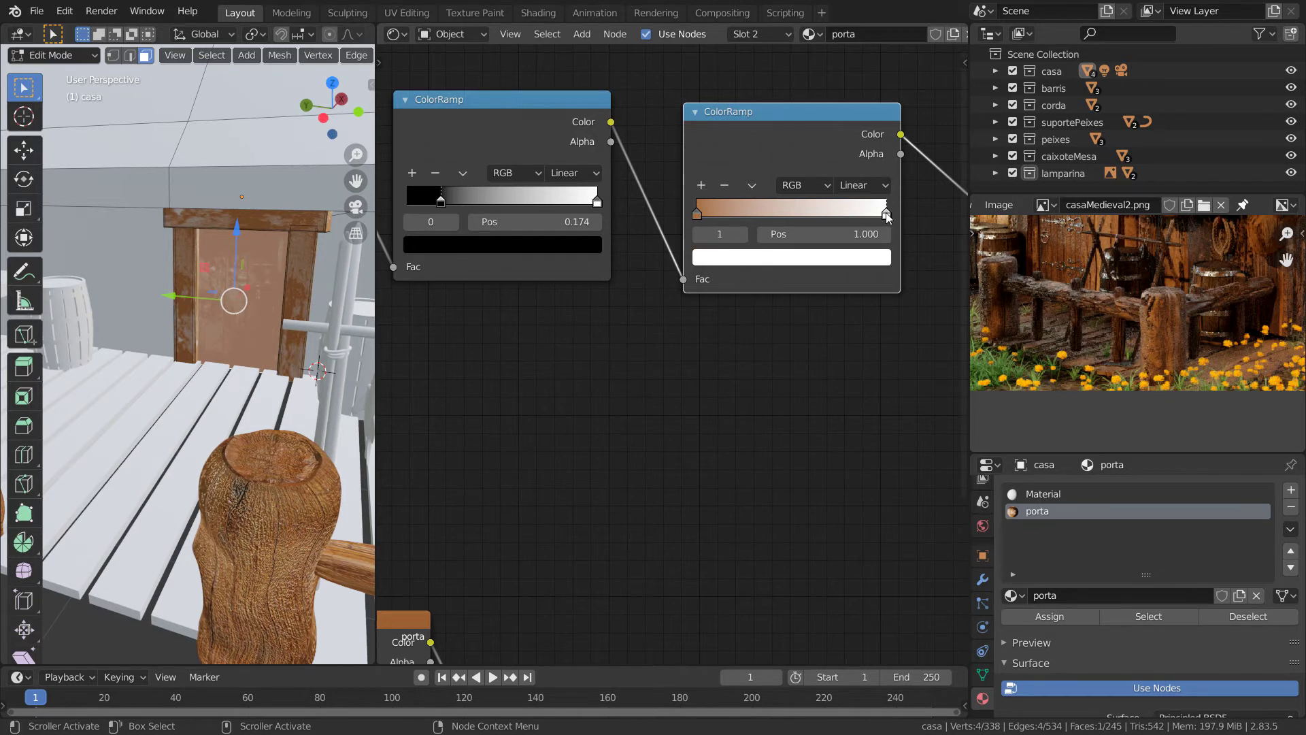
click(789, 258)
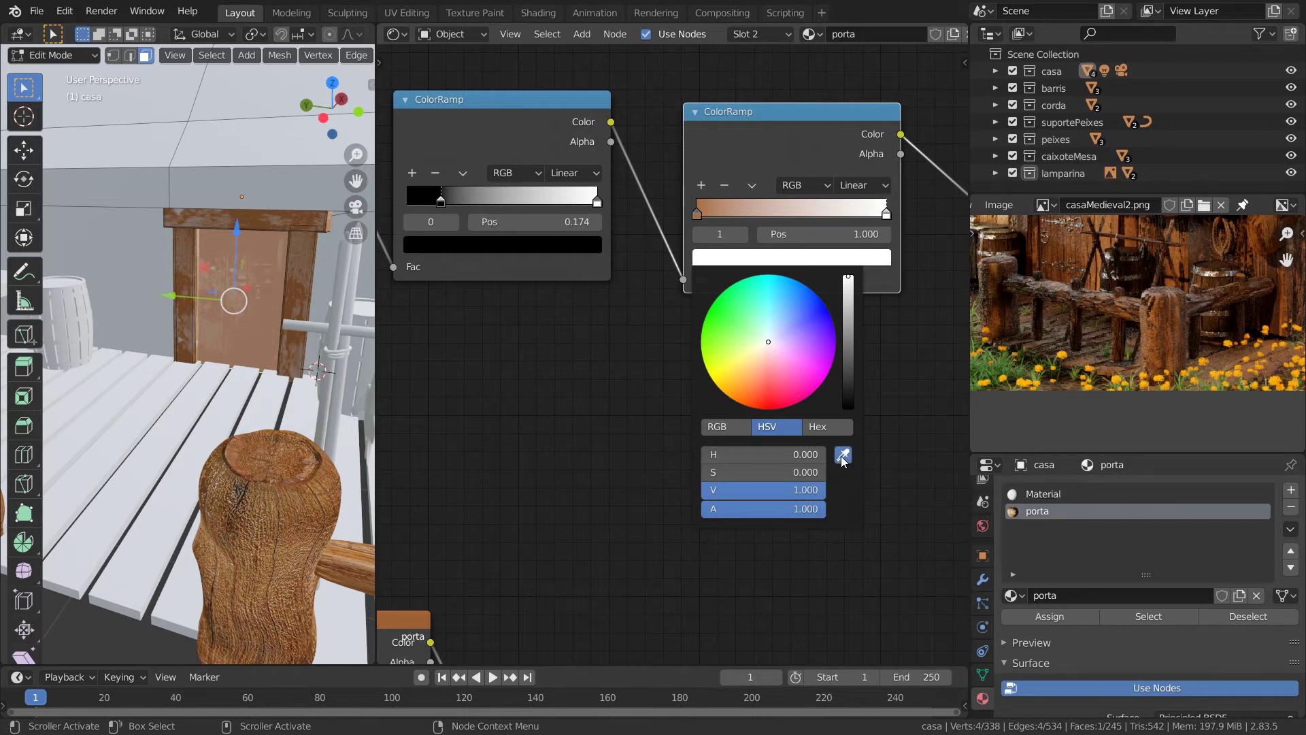
click(842, 456)
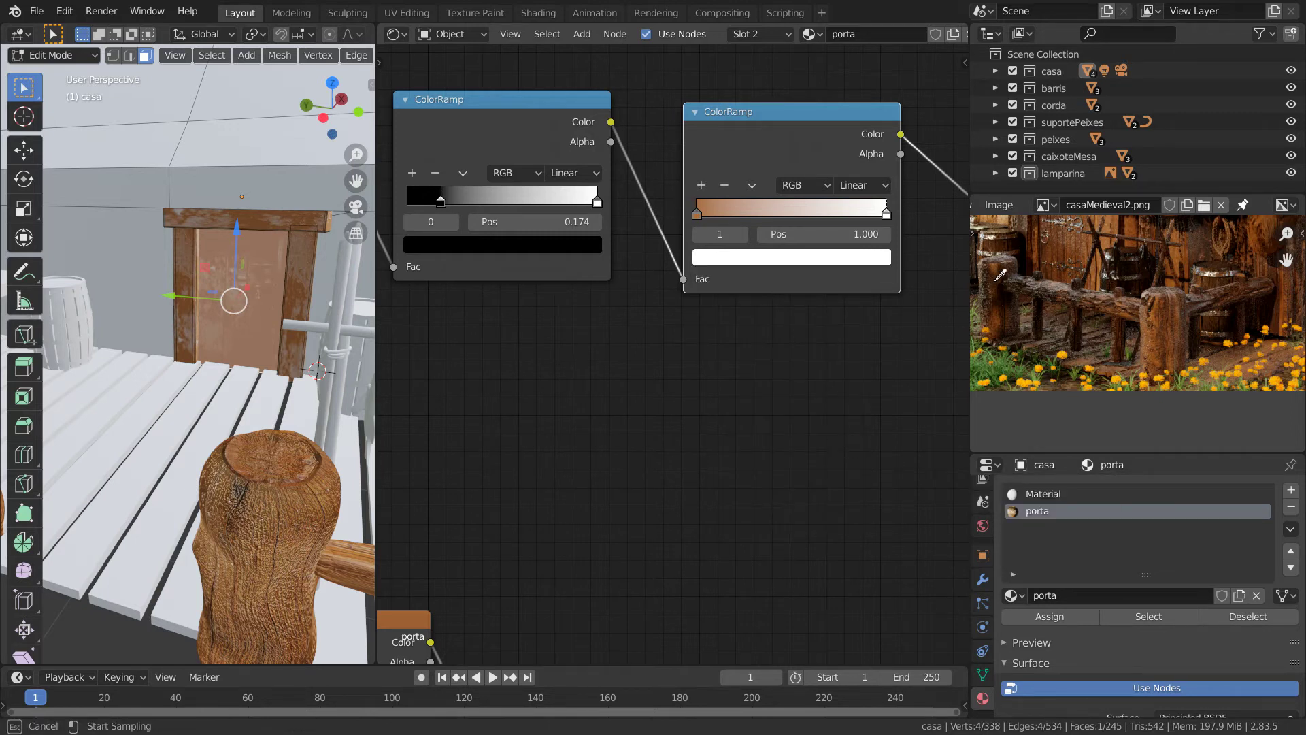
click(1006, 281)
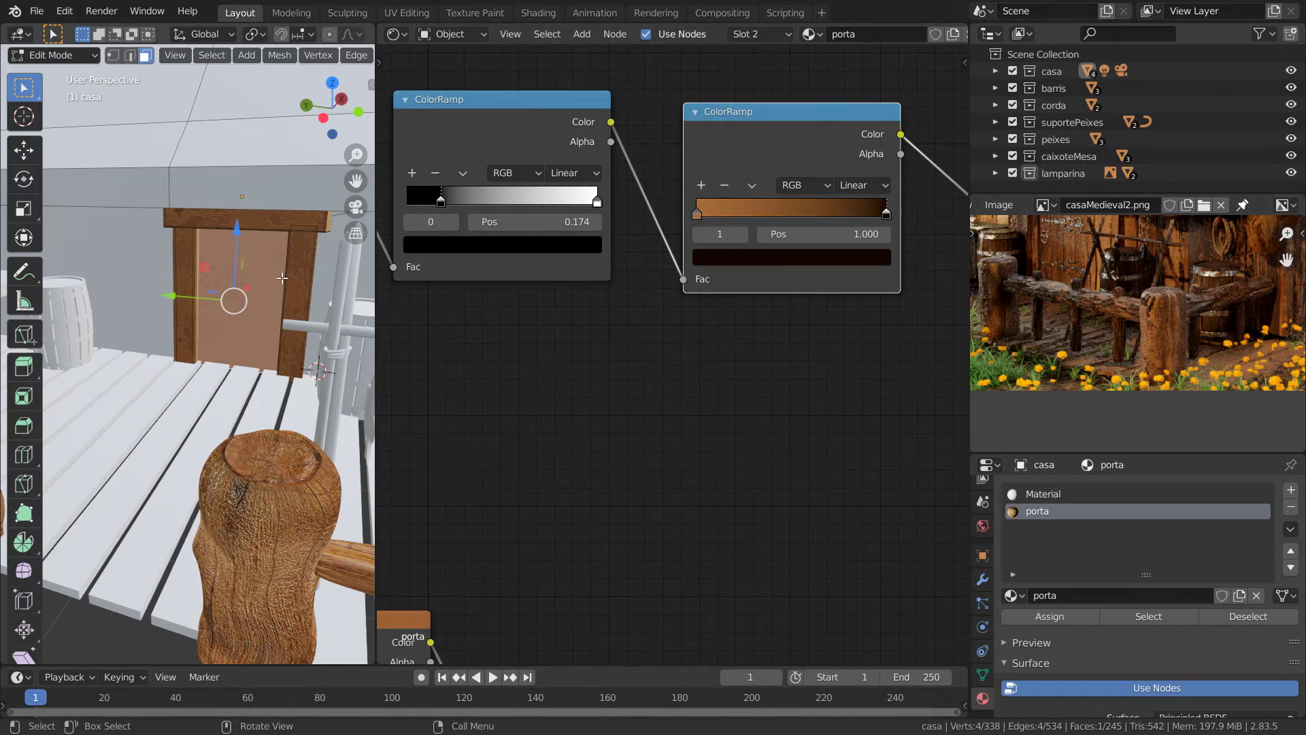
Exit Edit Mode, set the first ramp's black stop near 0.192, and open the second ramp's dark colour.
key(Tab)
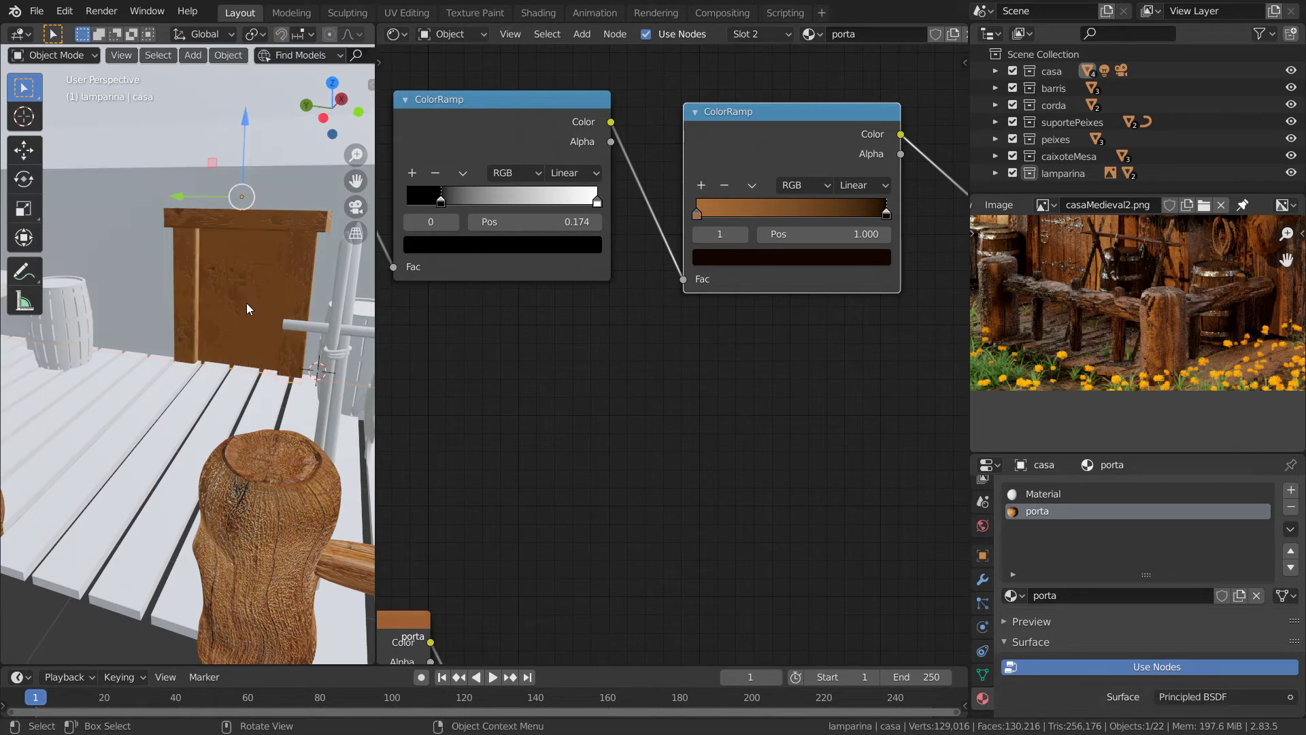
scroll(246, 308, up, 2)
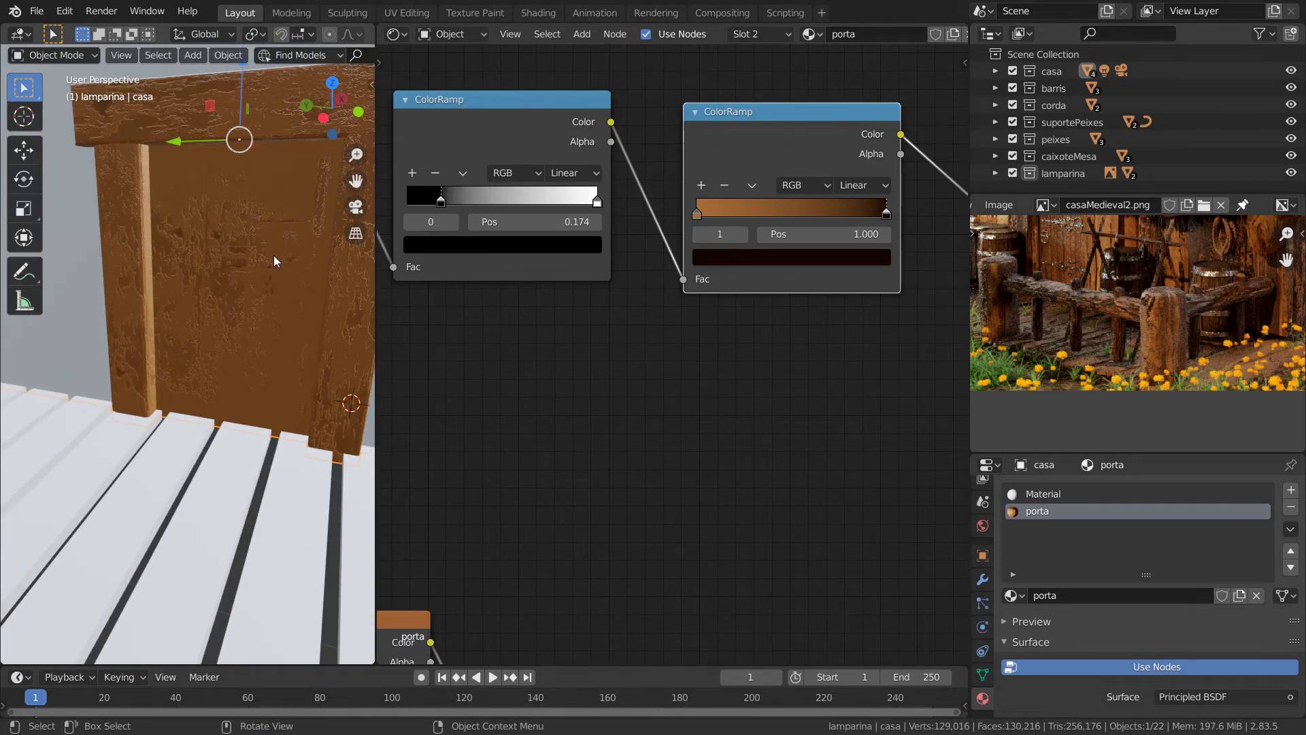
drag(441, 203, 383, 199)
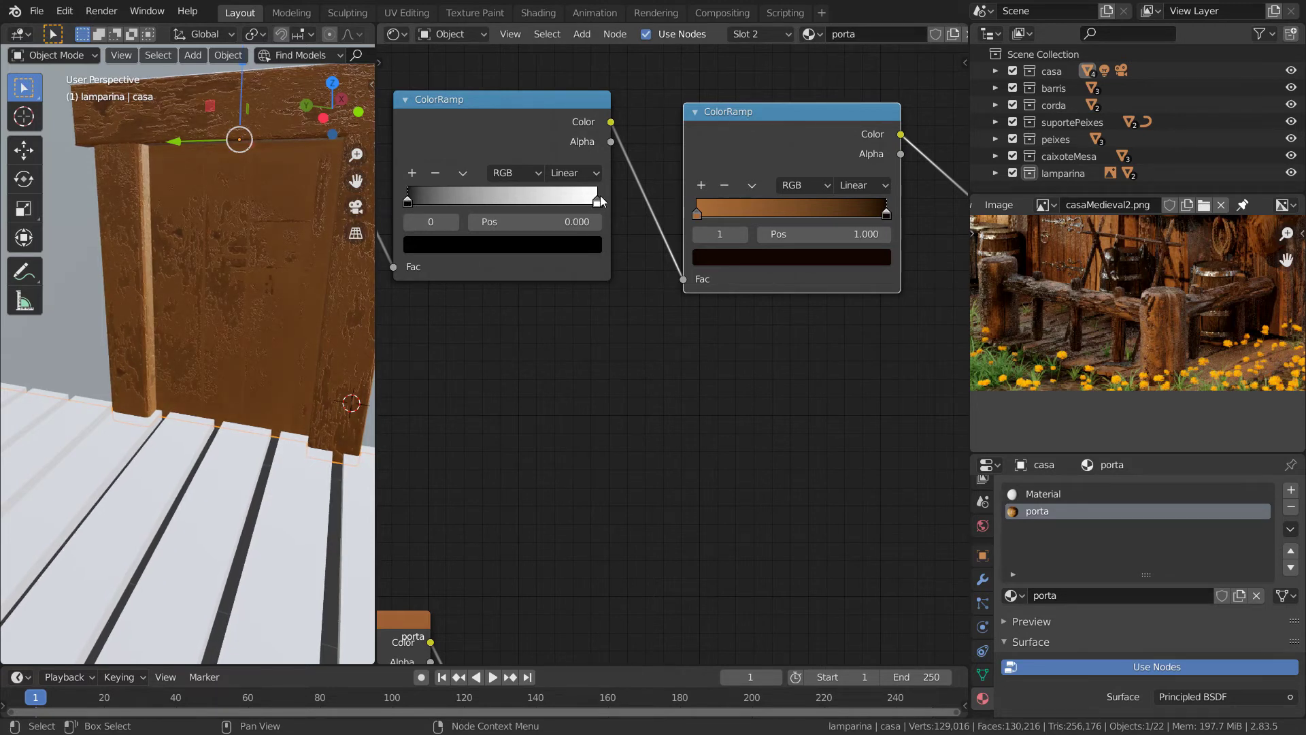
drag(598, 199, 522, 198)
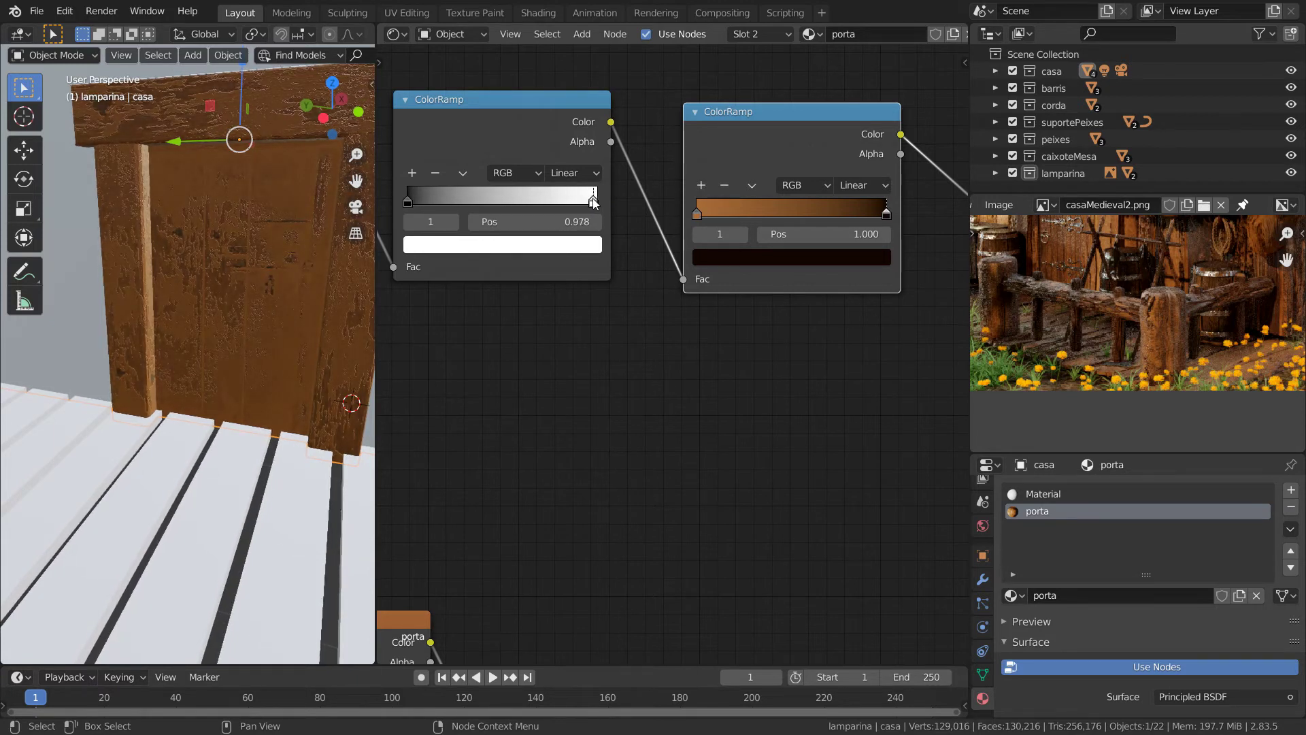
drag(523, 198, 597, 200)
drag(407, 200, 458, 211)
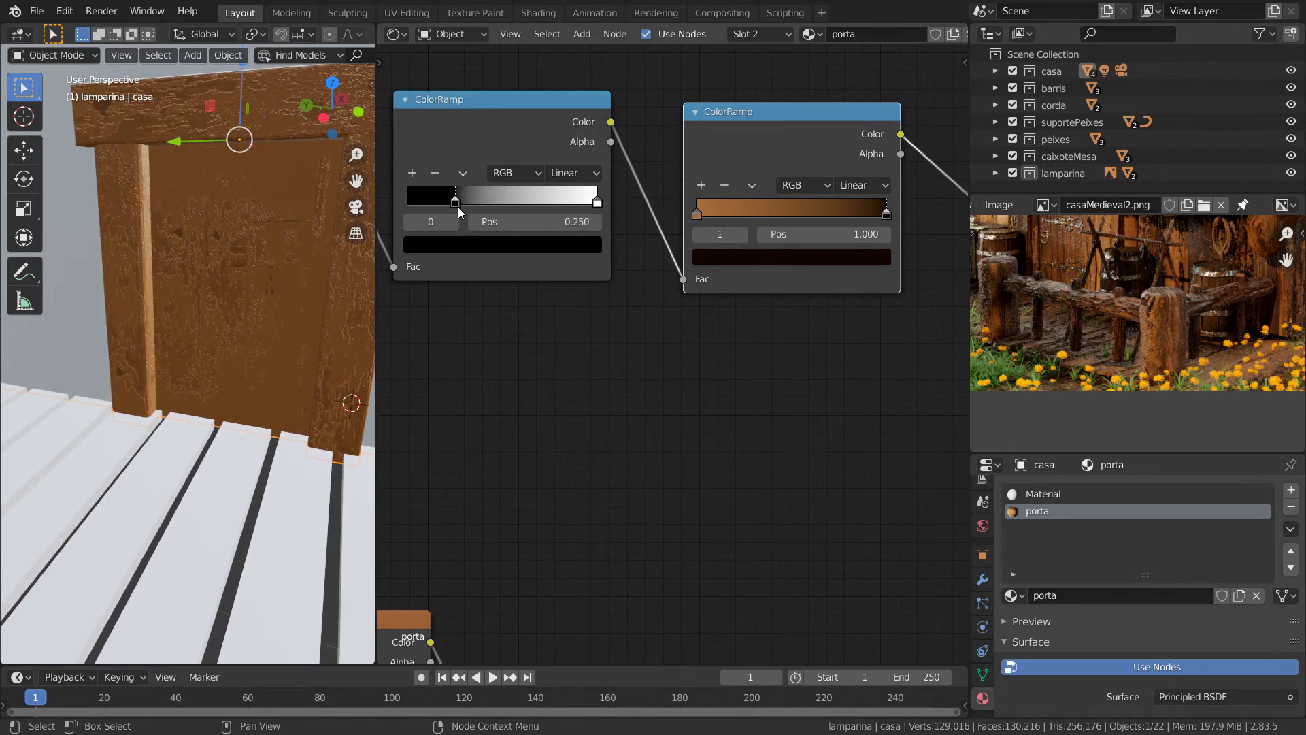
drag(459, 211, 445, 206)
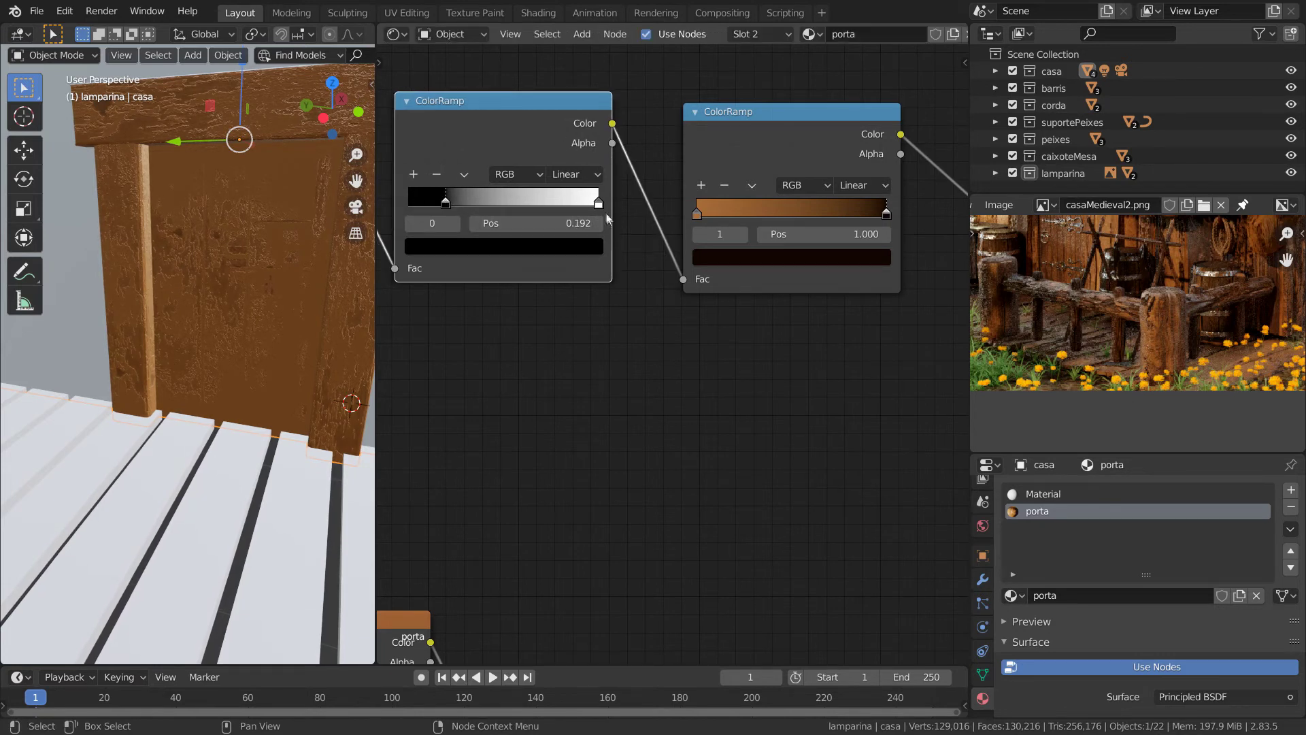
drag(783, 112, 828, 107)
click(841, 254)
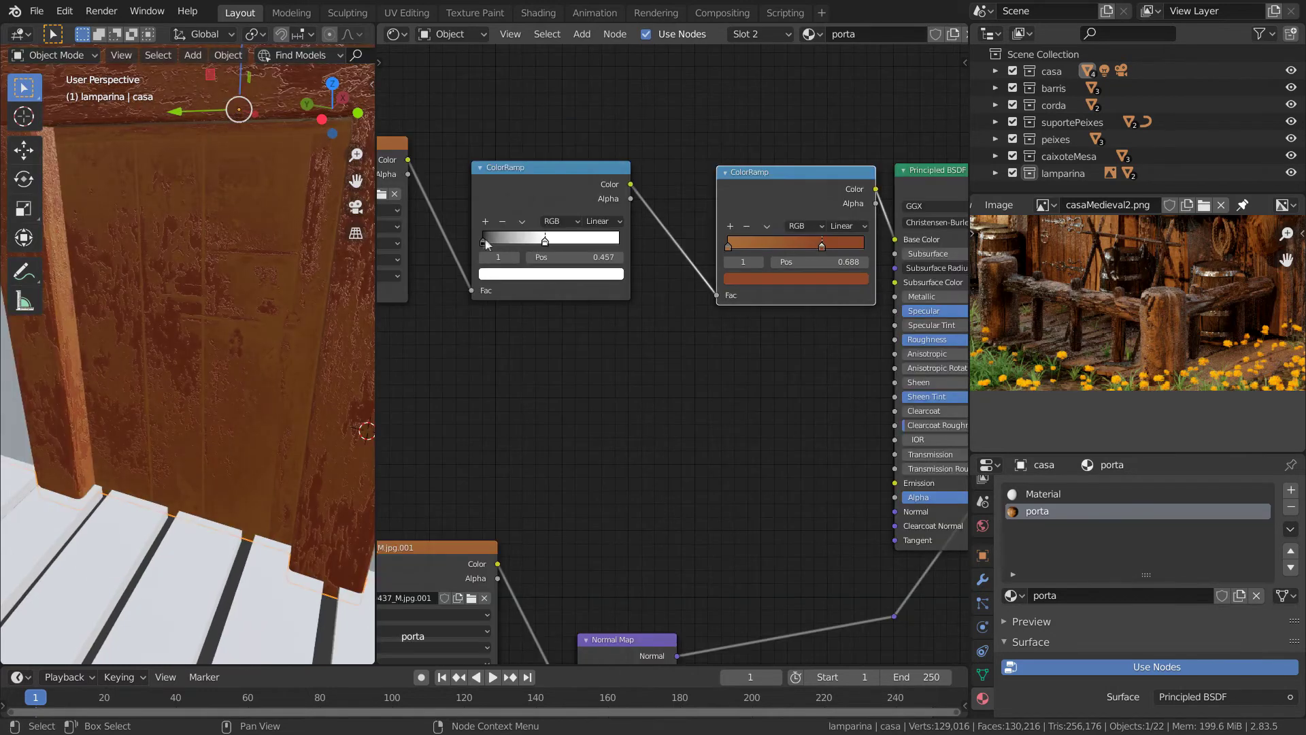
Reset the first ramp's black stop and spread the second ramp's stops, first stop near 0.040.
drag(515, 242, 482, 243)
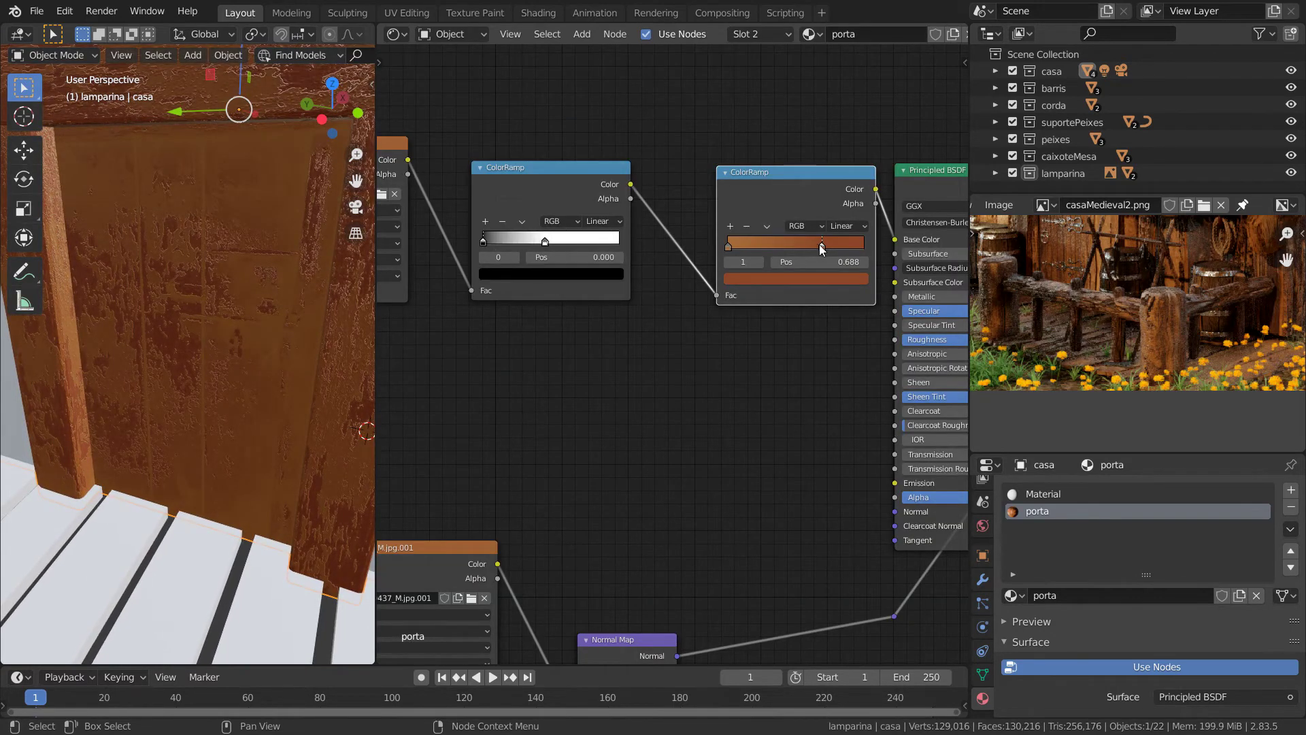
mouse_move(820, 243)
mouse_down()
mouse_move(764, 244)
mouse_move(819, 258)
mouse_up()
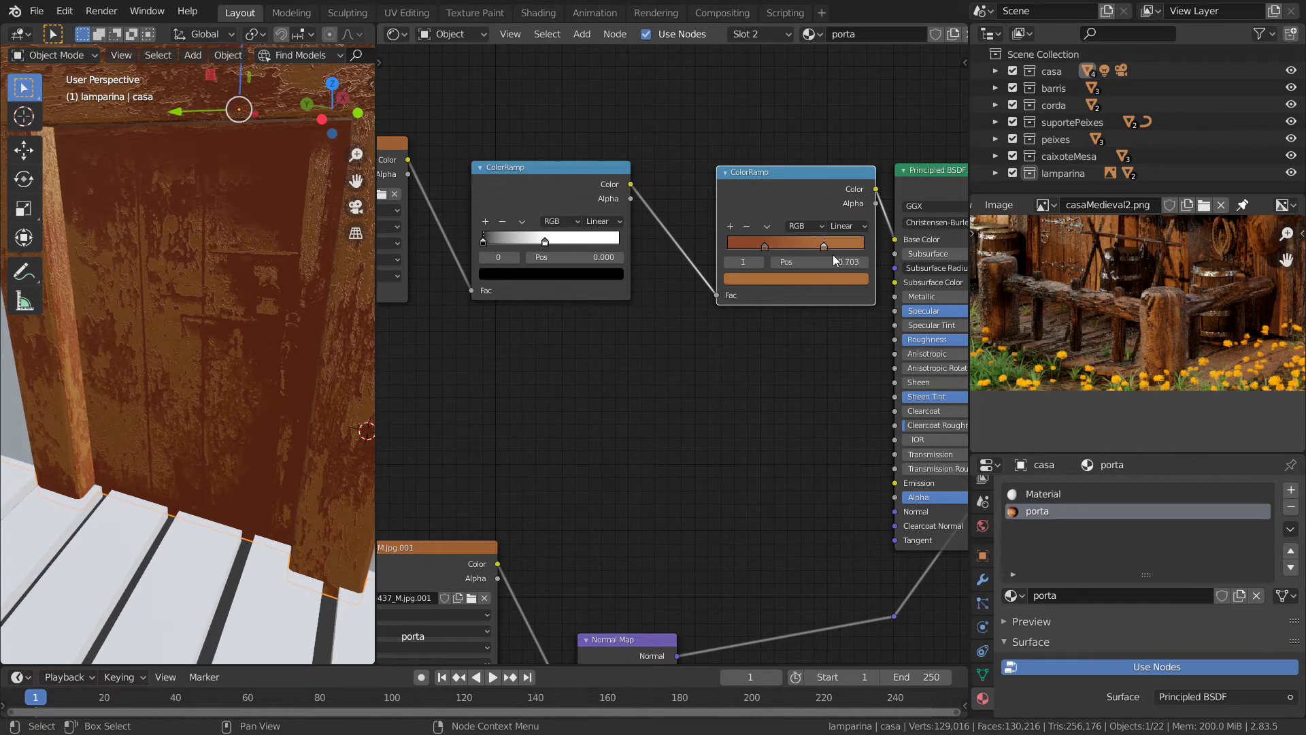
mouse_move(834, 256)
mouse_down()
mouse_move(855, 258)
mouse_move(830, 251)
mouse_up()
drag(764, 246, 731, 246)
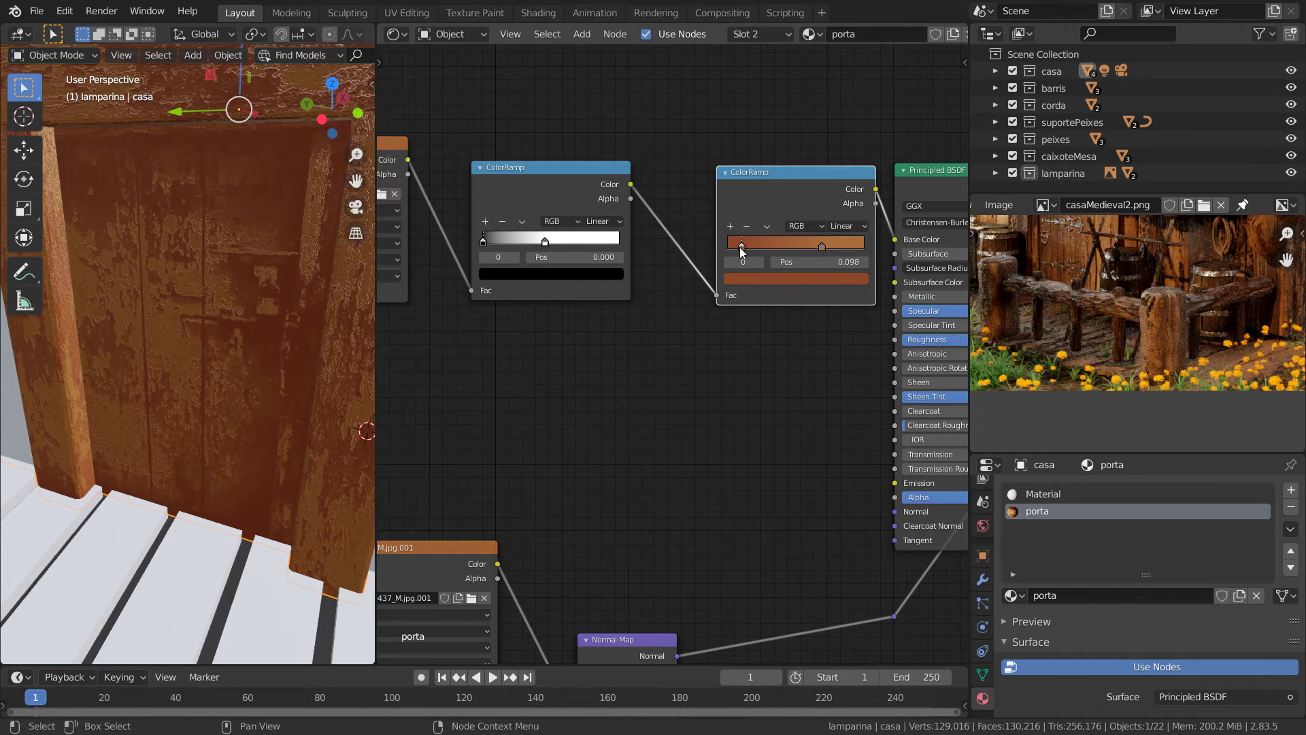
drag(728, 248, 731, 248)
Nudge the first ramp's black stop right and move its white stop to about 0.413.
drag(494, 242, 502, 245)
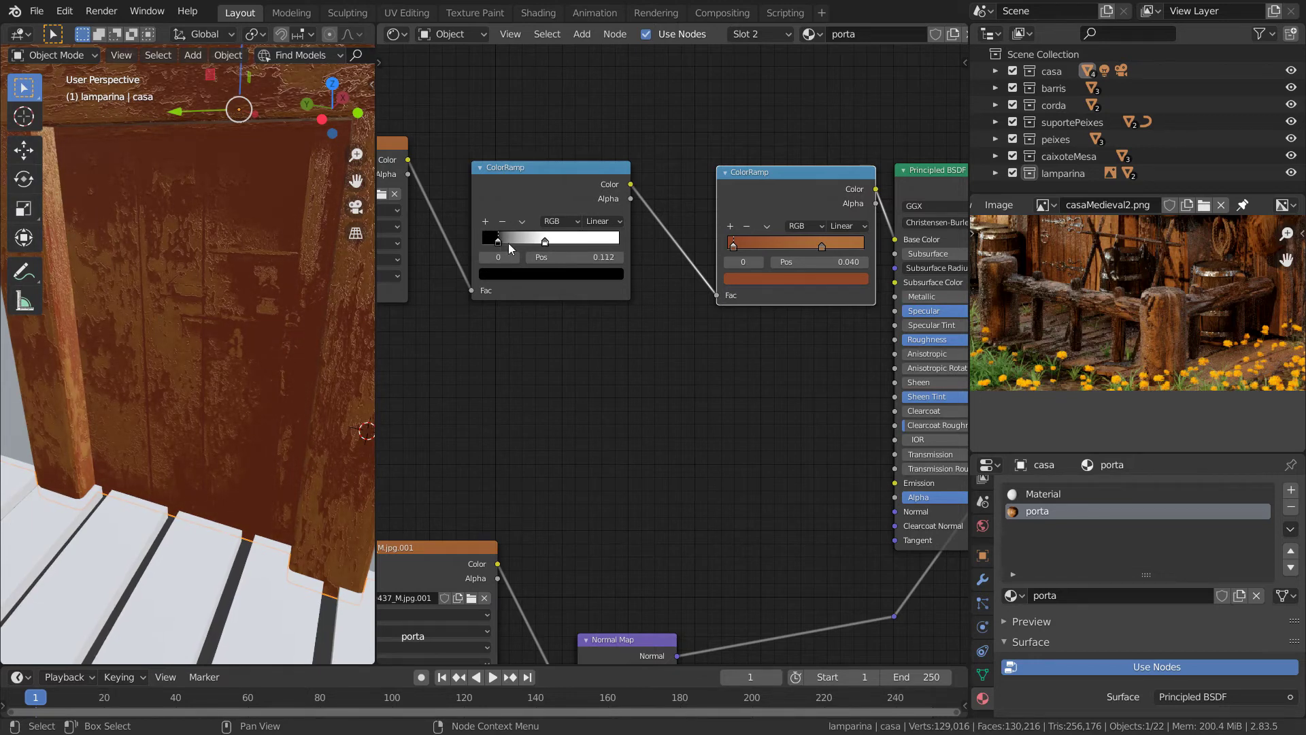
drag(545, 243, 537, 243)
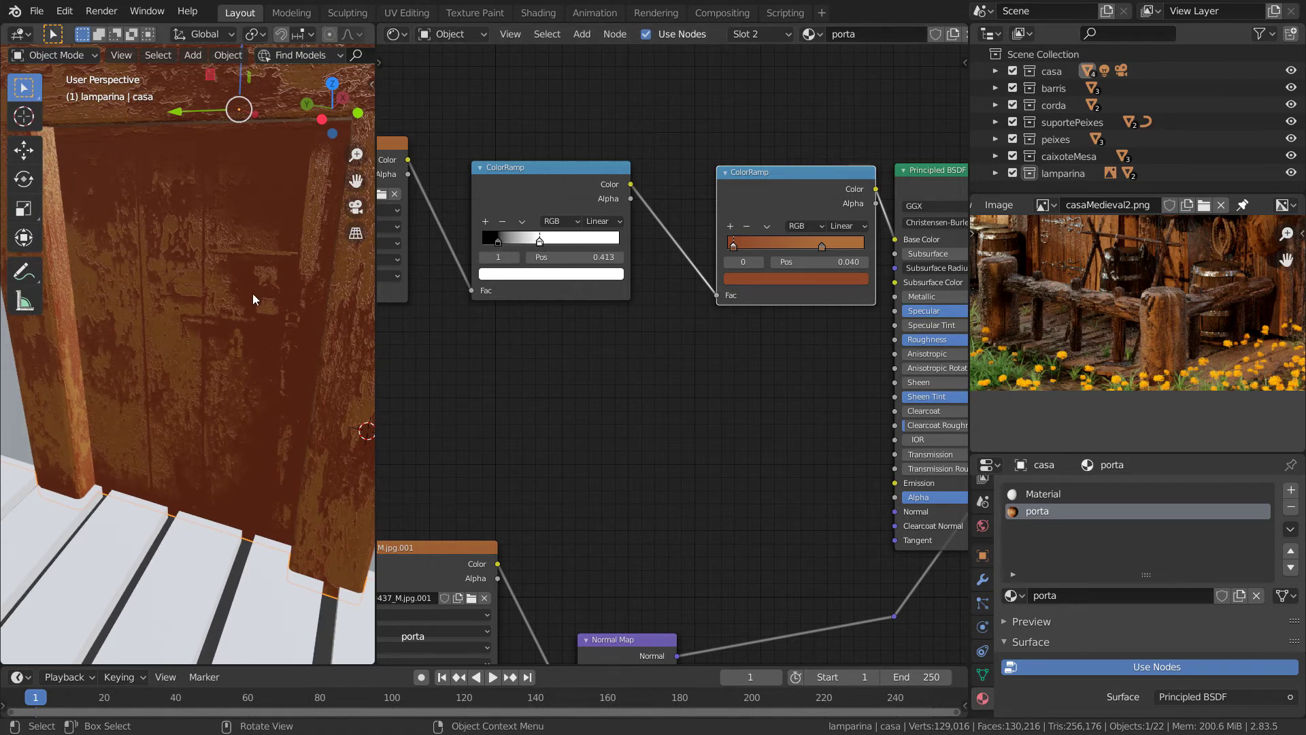
scroll(266, 287, up, 1)
scroll(267, 283, up, 1)
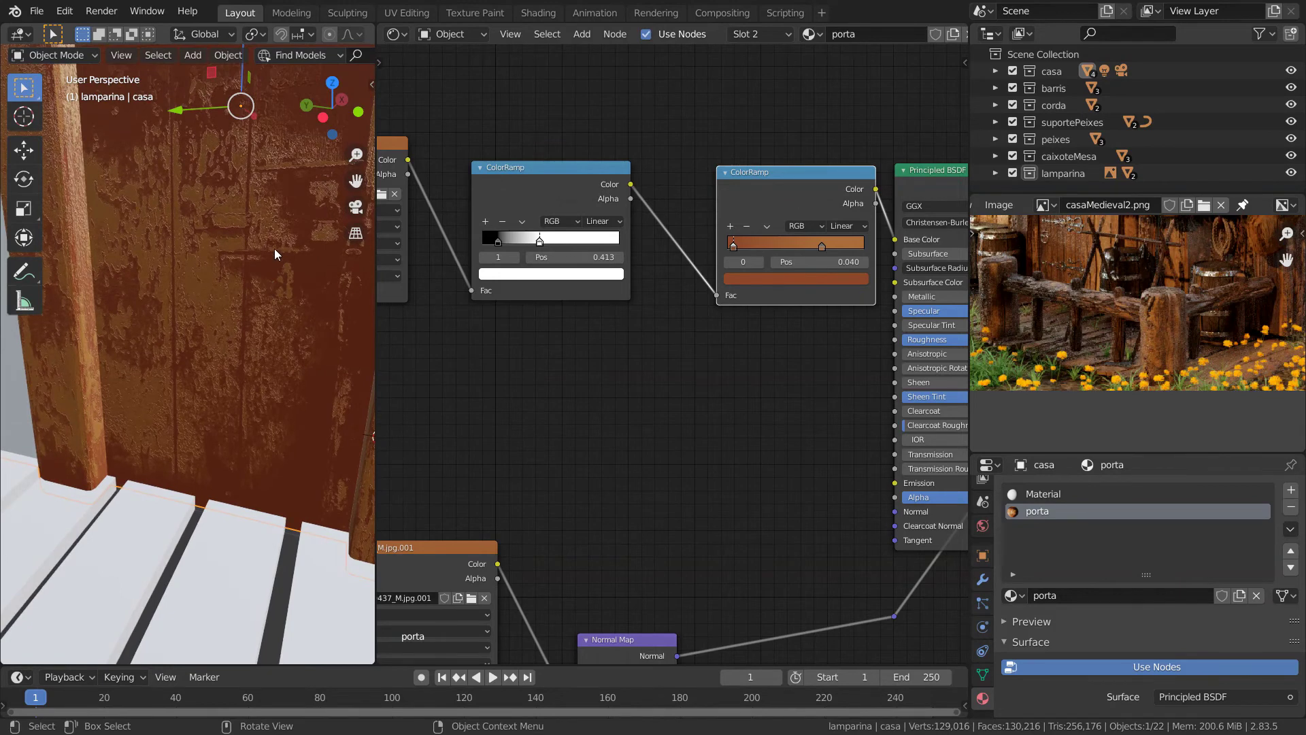
scroll(275, 253, down, 3)
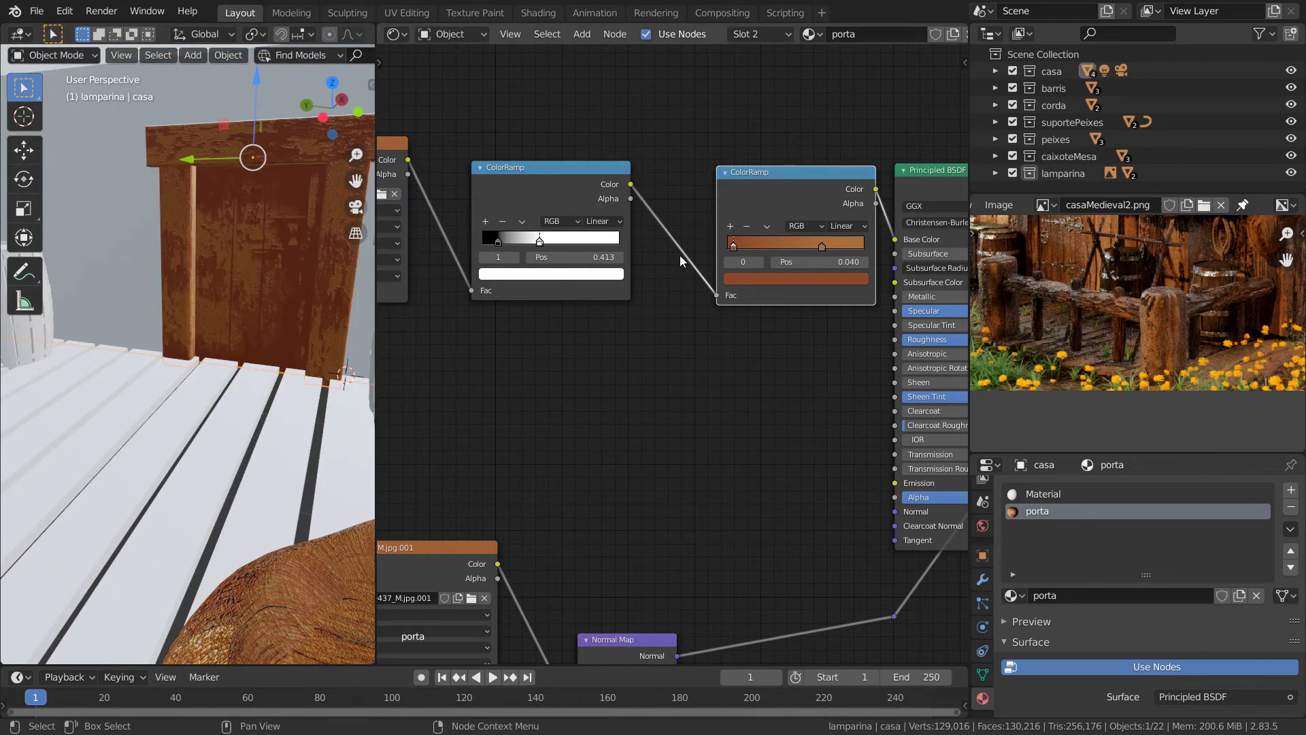
Spread the second ramp's stops to 0.000 and 0.790, raising its orange V to 0.826.
drag(732, 245, 721, 244)
drag(822, 243, 837, 247)
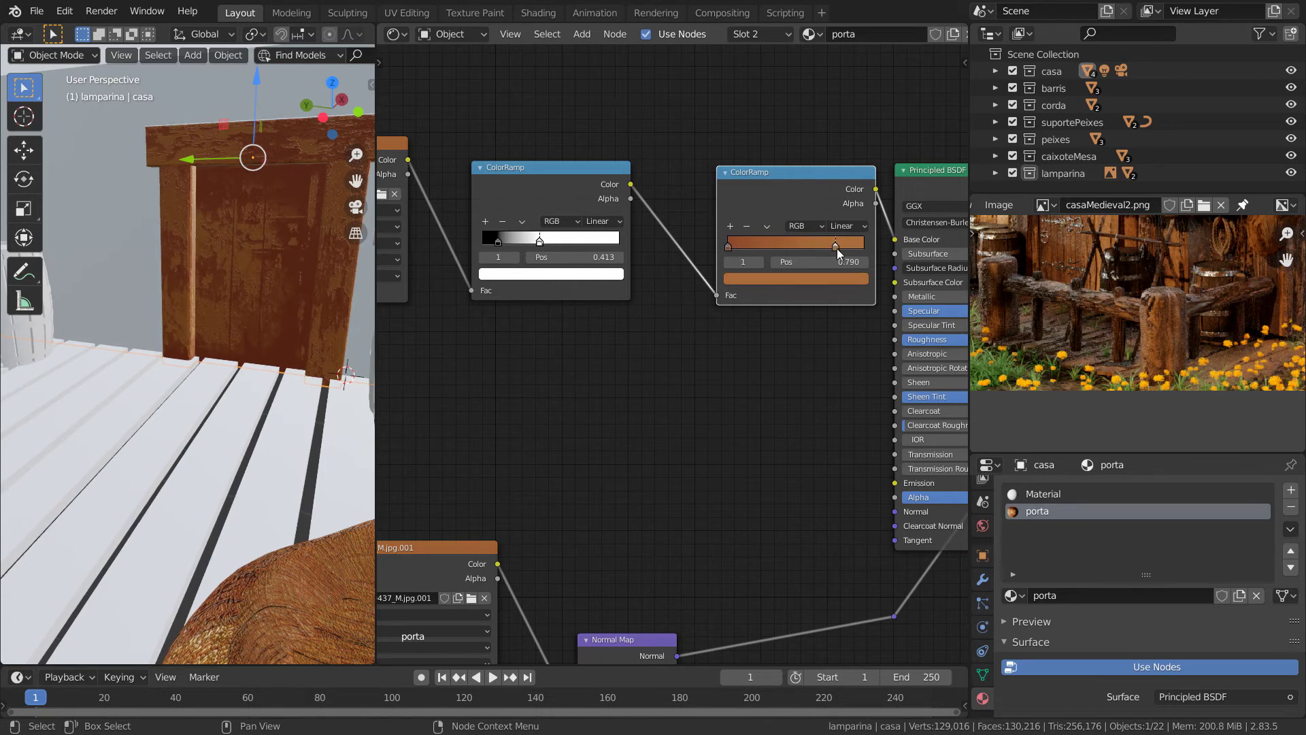
click(785, 279)
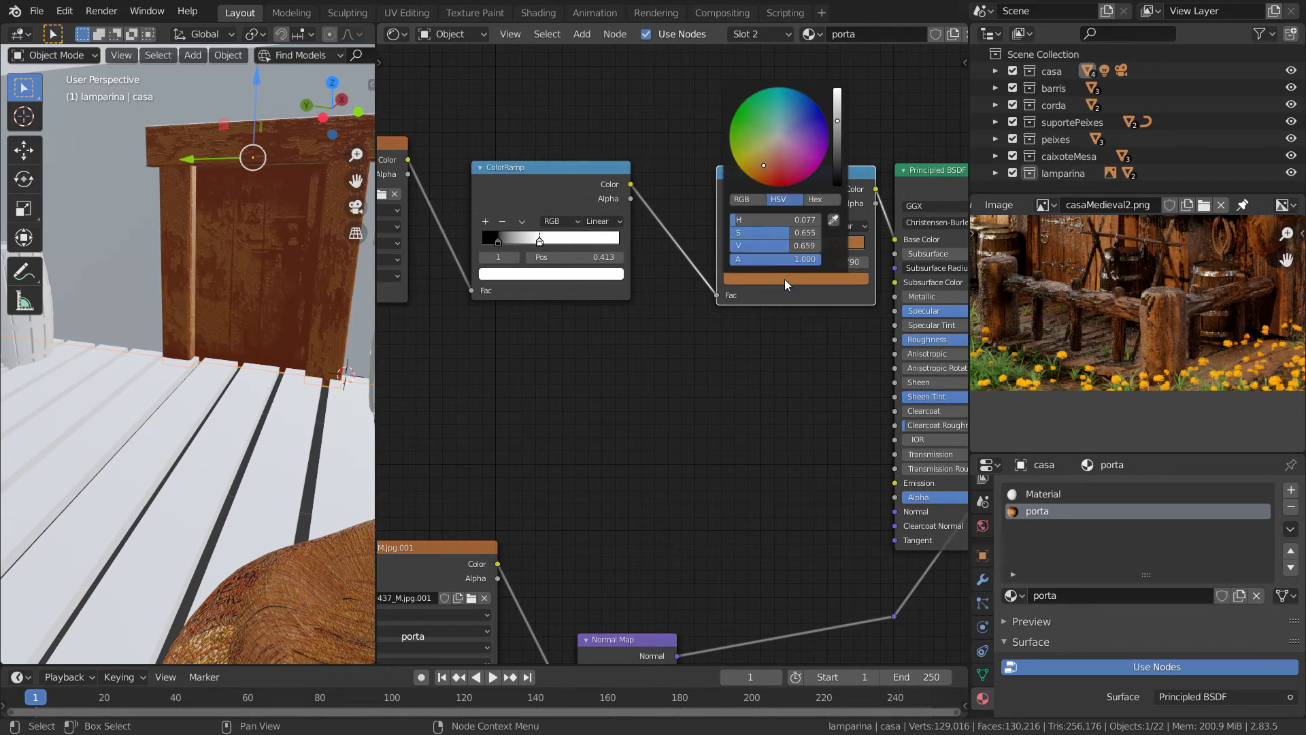
click(839, 110)
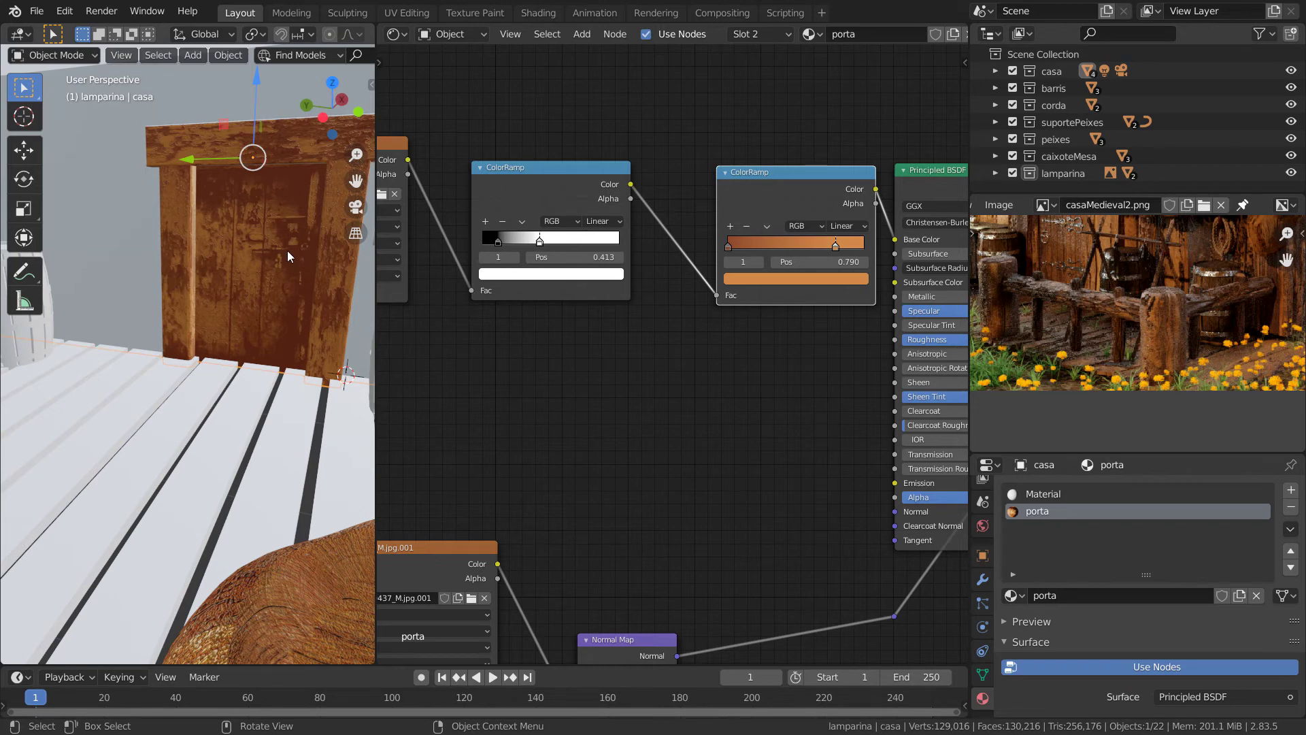
scroll(287, 250, down, 3)
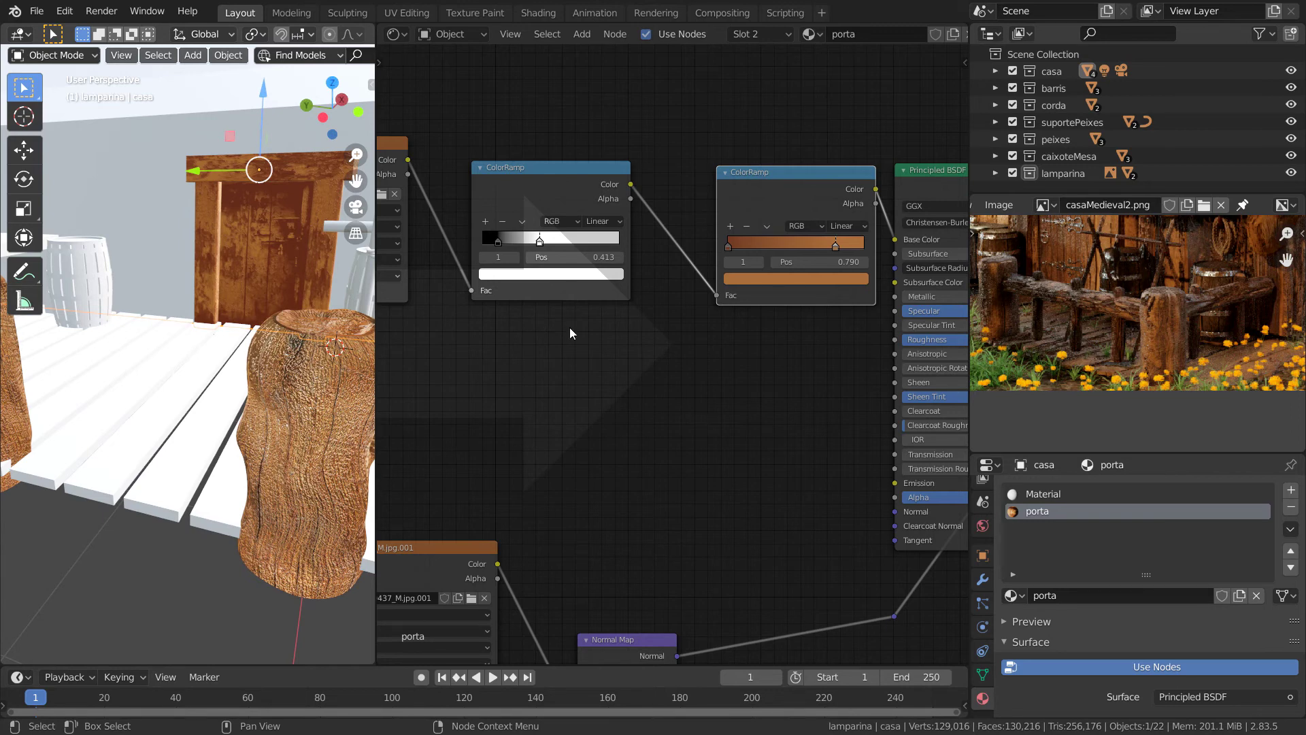
Merge the node editor into the 3D viewport, orbit the dock scene and deselect all.
drag(540, 329, 605, 322)
scroll(583, 260, down, 5)
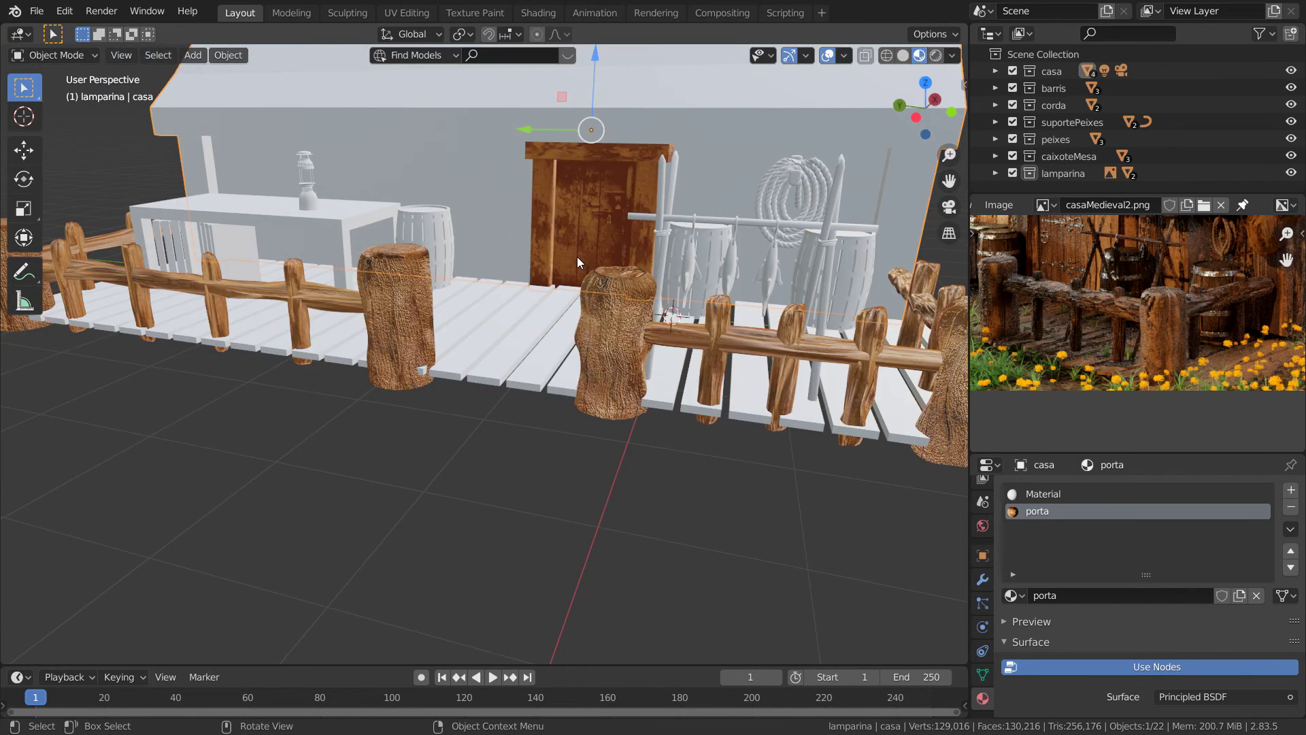
scroll(574, 241, down, 4)
middle_drag(605, 263, 585, 279)
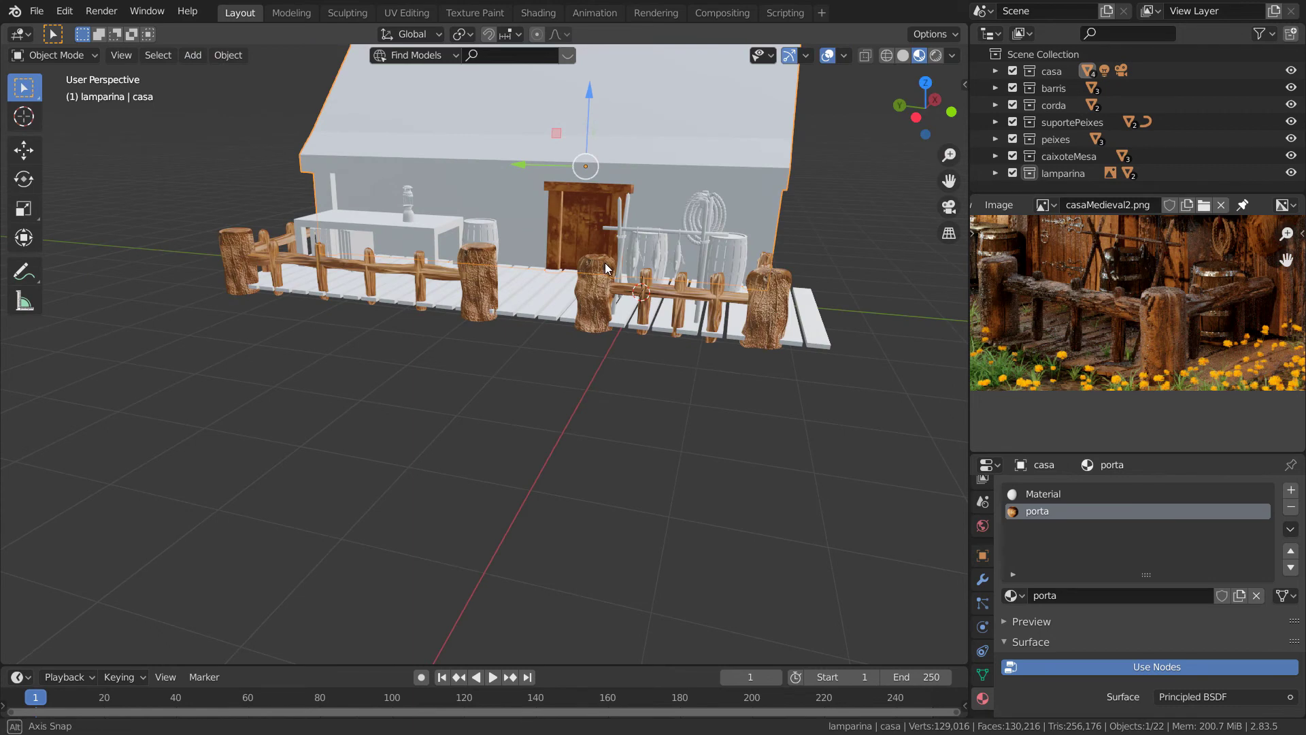
scroll(605, 265, up, 3)
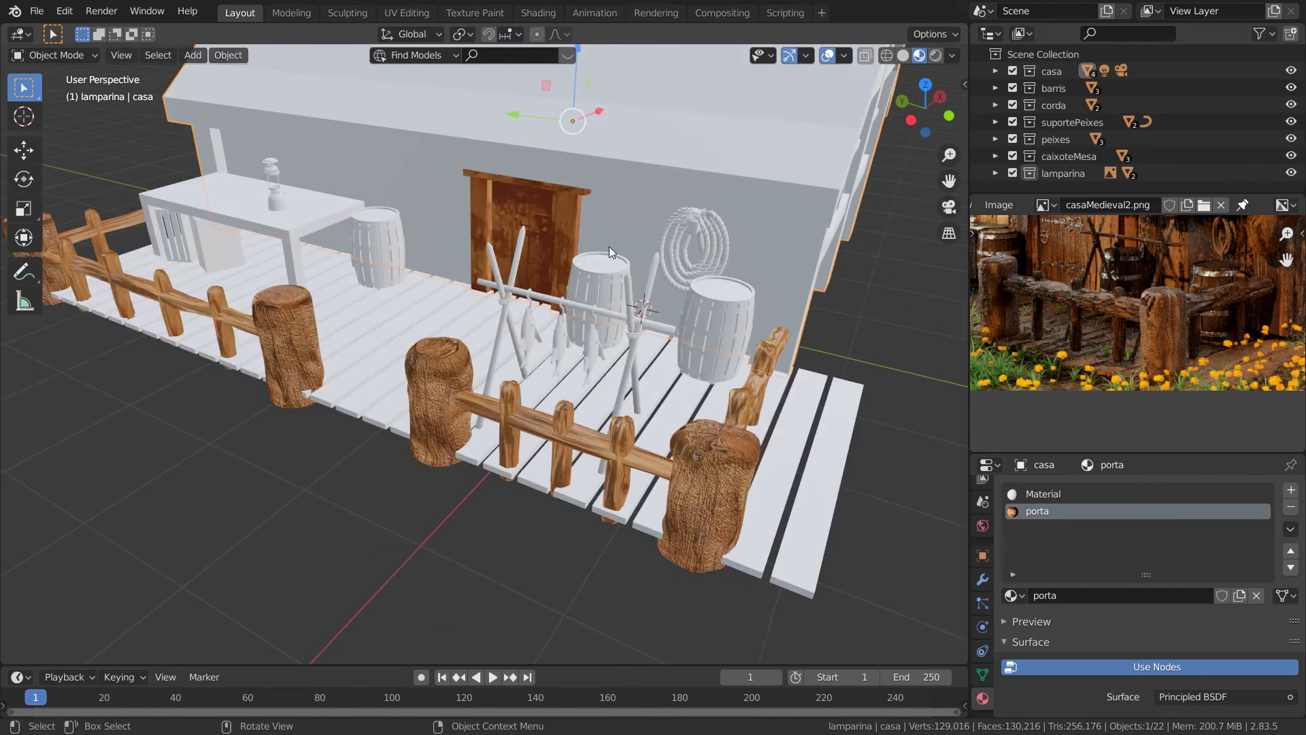
key(alt+a)
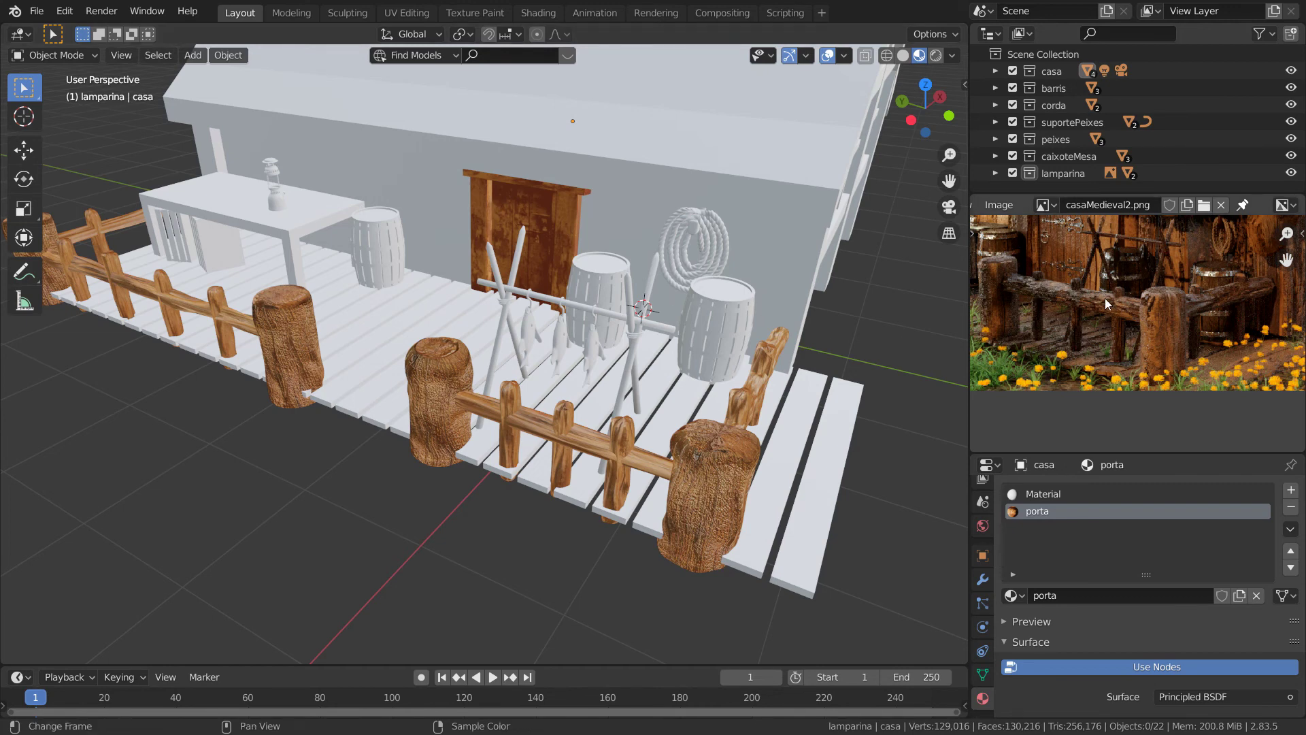
scroll(1105, 298, down, 1)
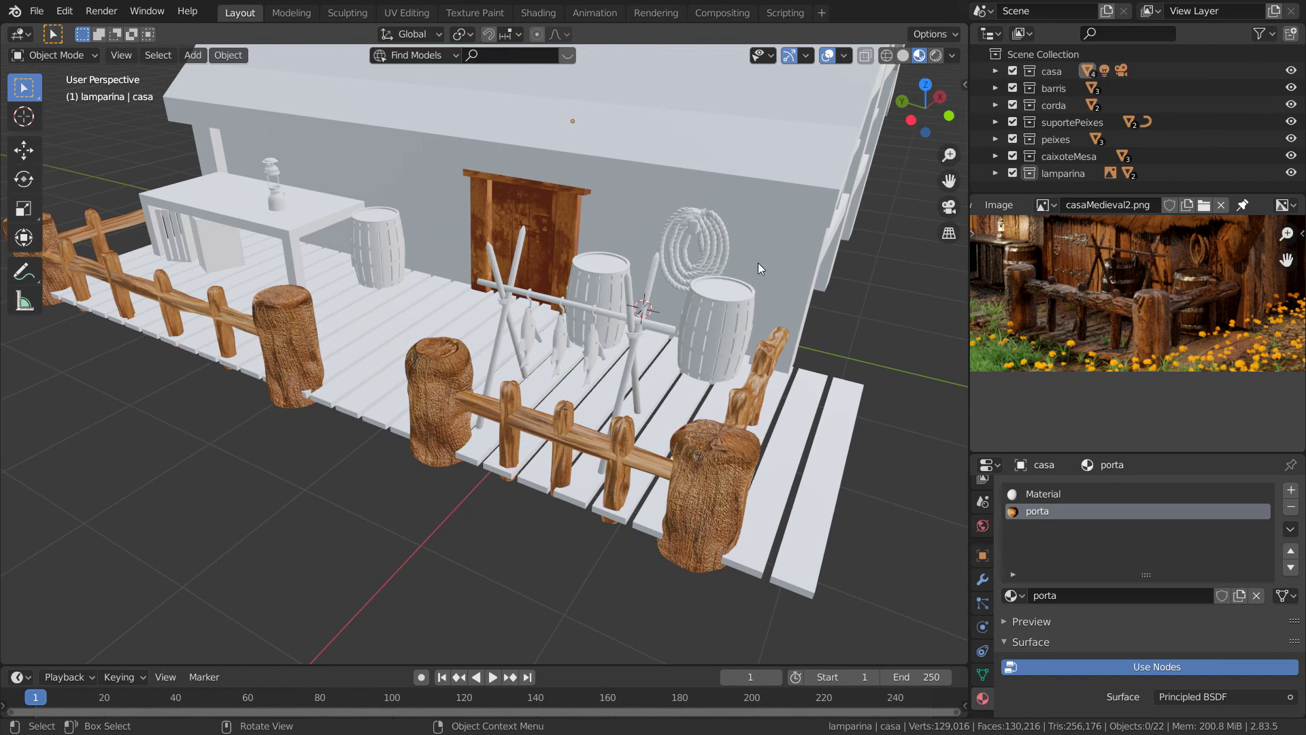
Switch to camera perspective framing the rusty door between the barrels and fish rack.
key(KP_0)
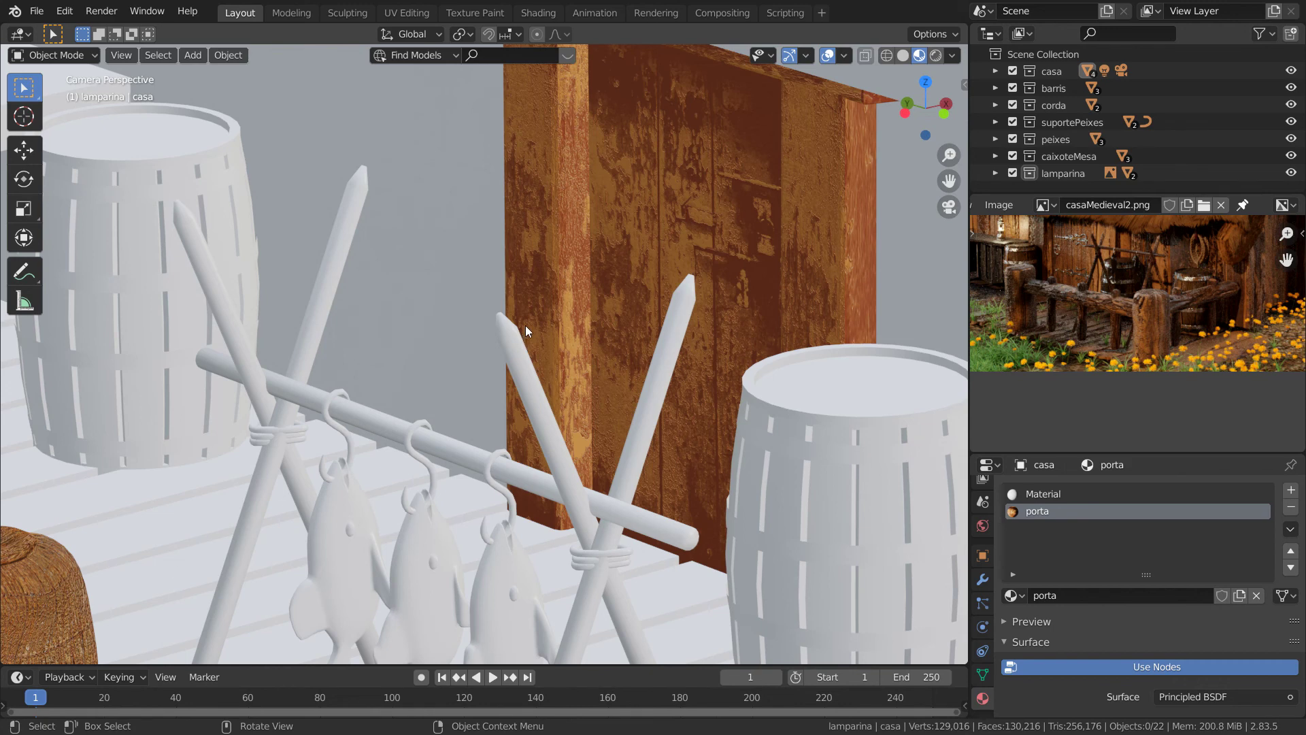
scroll(525, 325, down, 3)
scroll(537, 317, up, 1)
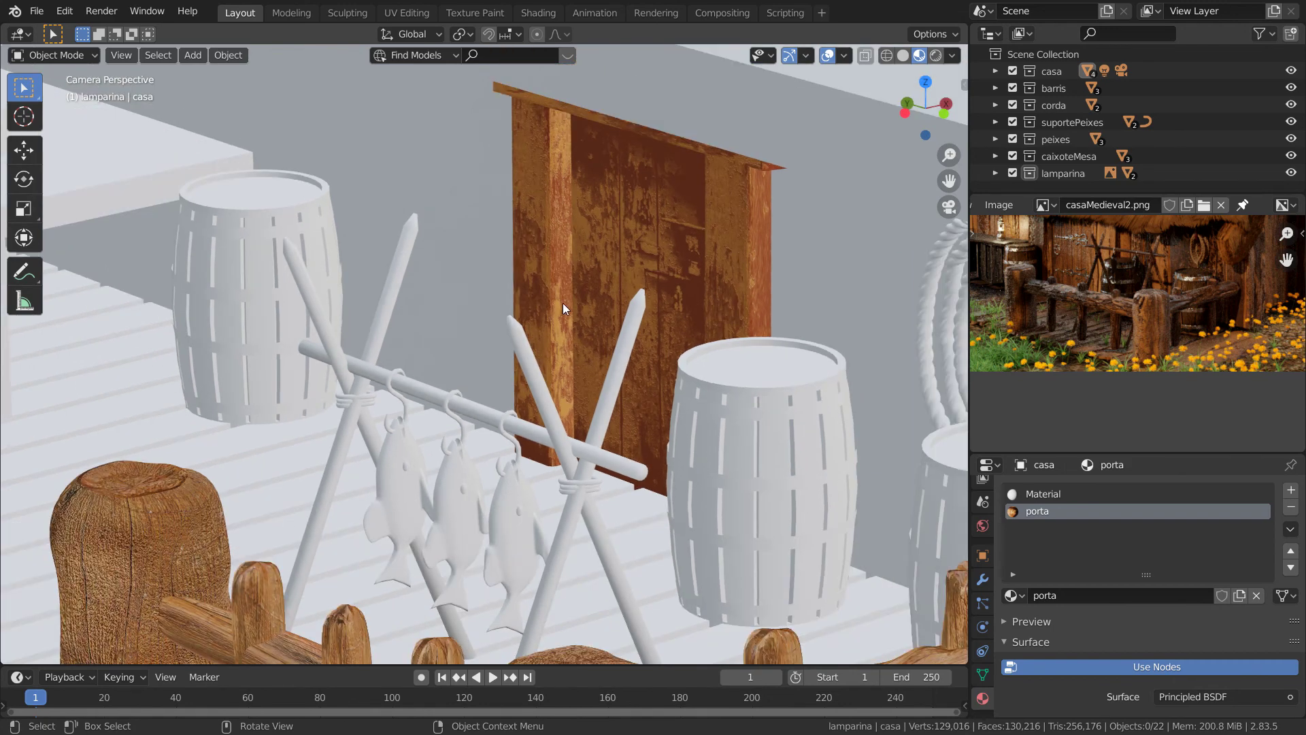